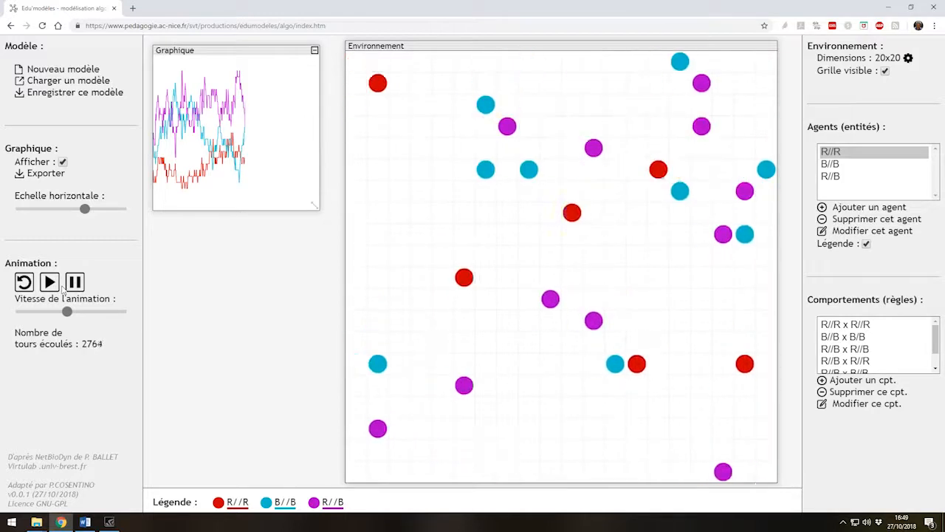
Step: Raise the animation speed of the running model to its maximum
drag(66, 311, 125, 311)
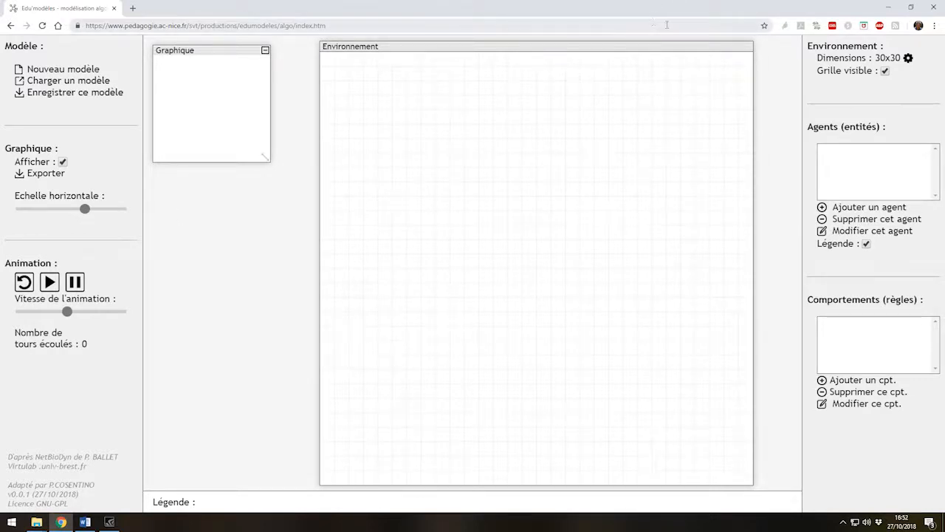
Step: Set the environment dimensions to 20 columns and 20 rows, with a maximum of 30 agents on screen
click(908, 58)
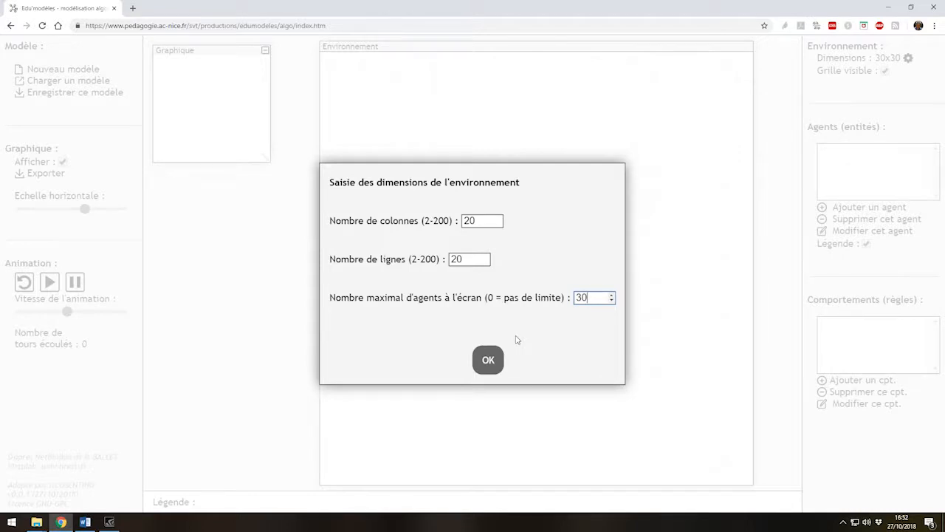
click(487, 361)
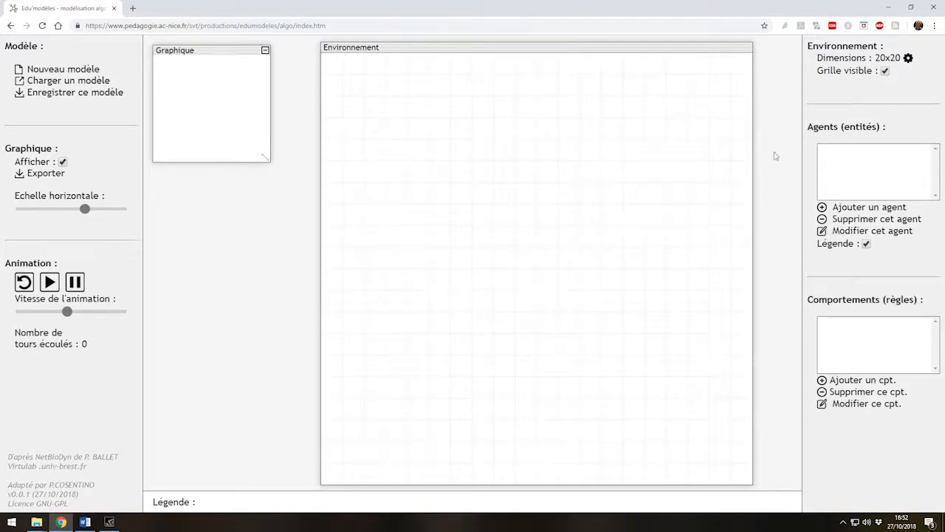
Step: Add an agent named R//R, shown as a red disc (Disque), with a half-life of 200 turns
click(824, 209)
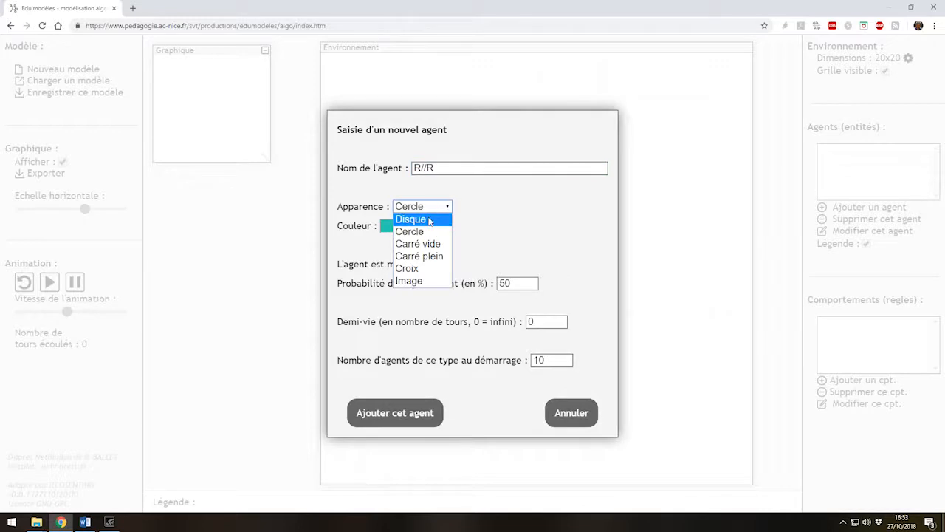
click(418, 225)
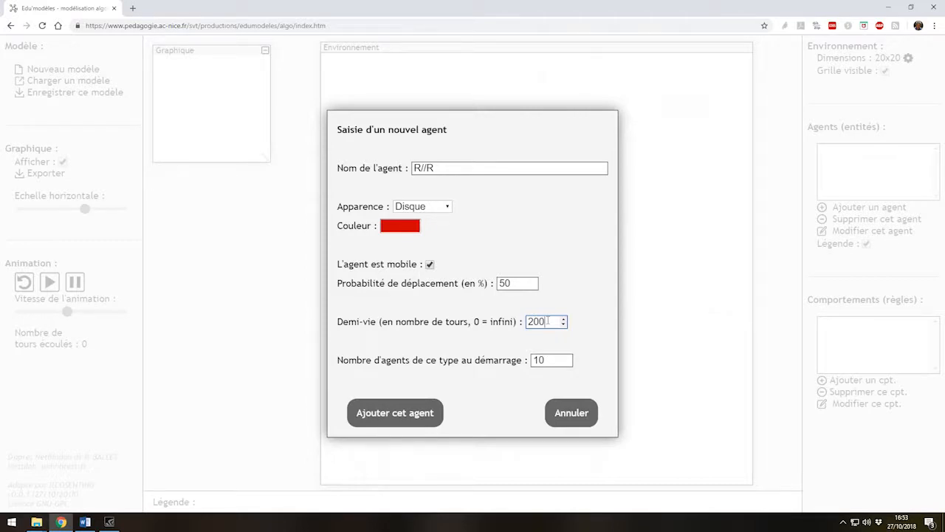
click(395, 413)
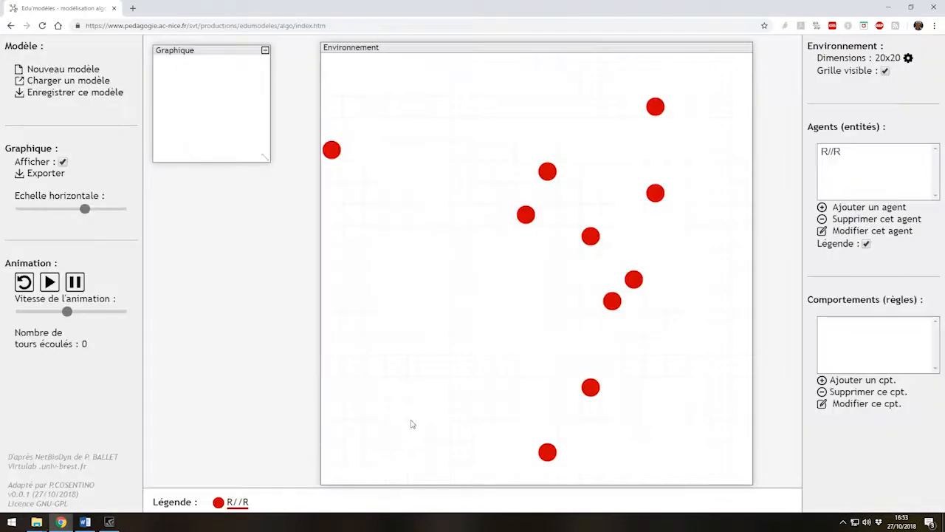
Step: Add a second agent named B//B, shown as a light blue disc (Disque)
click(859, 207)
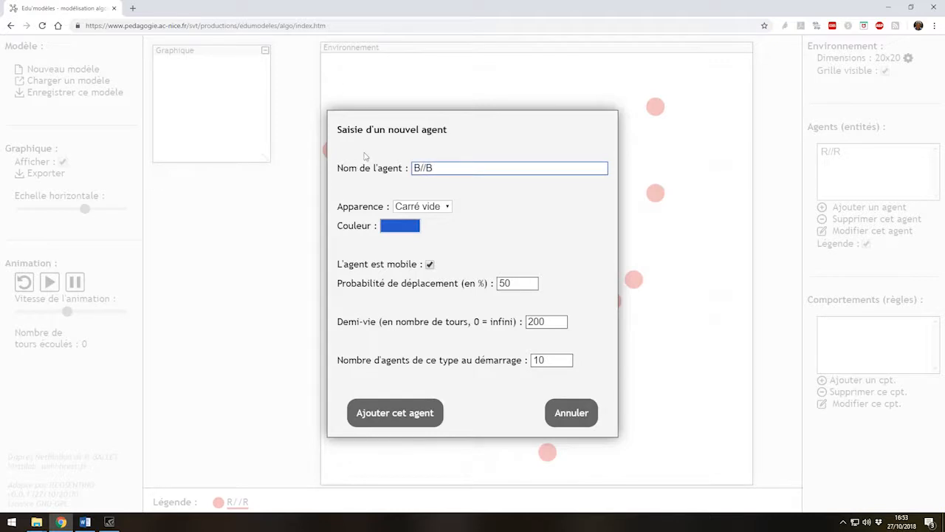
click(417, 207)
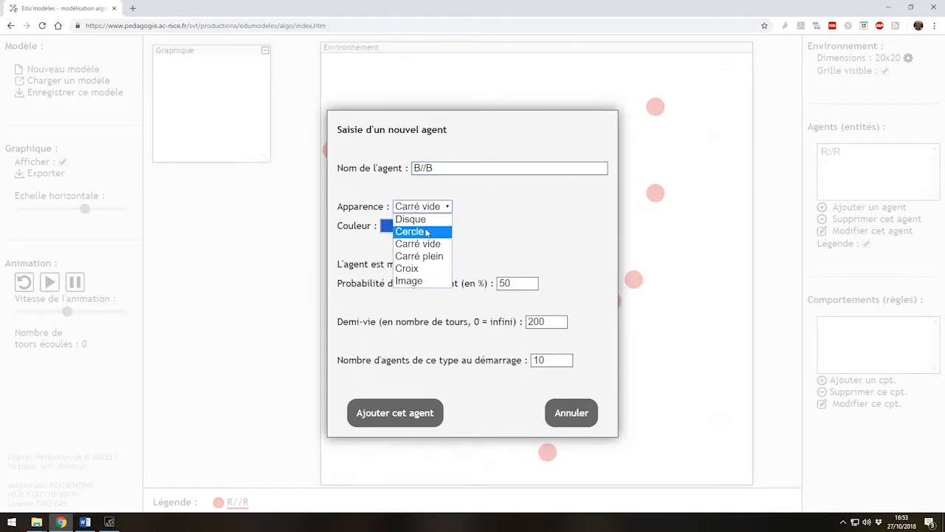
click(410, 219)
click(411, 226)
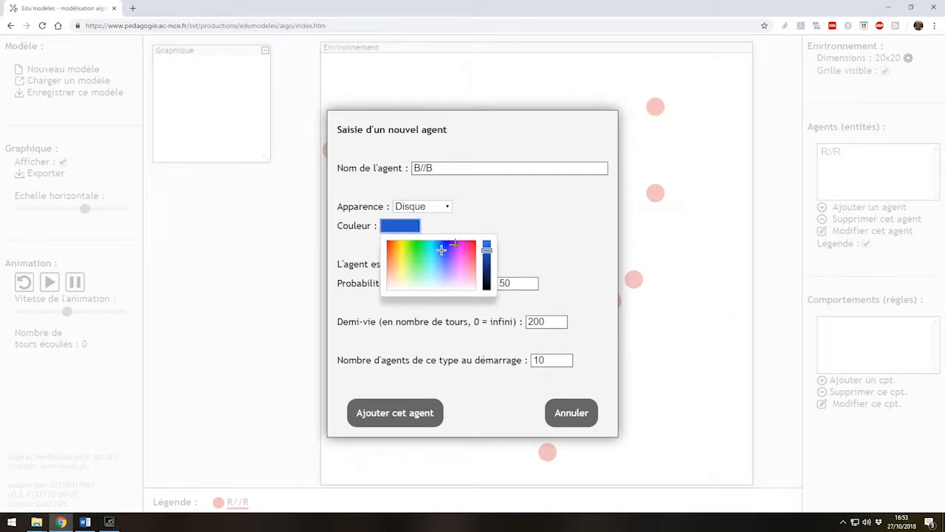
drag(445, 248, 435, 243)
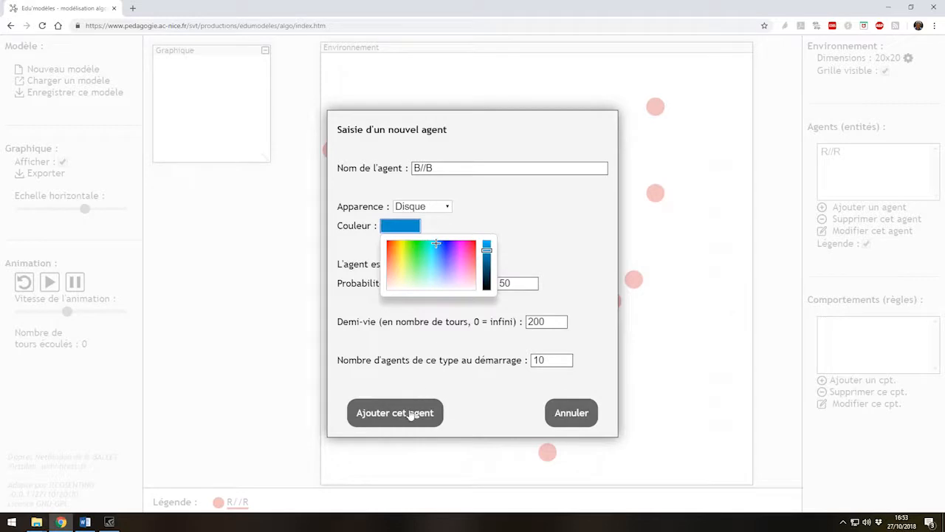
click(484, 376)
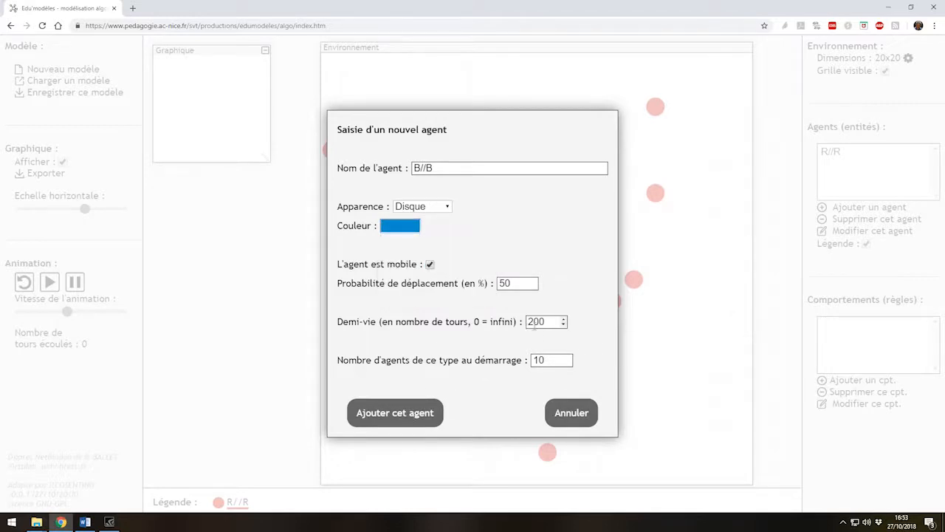
click(404, 412)
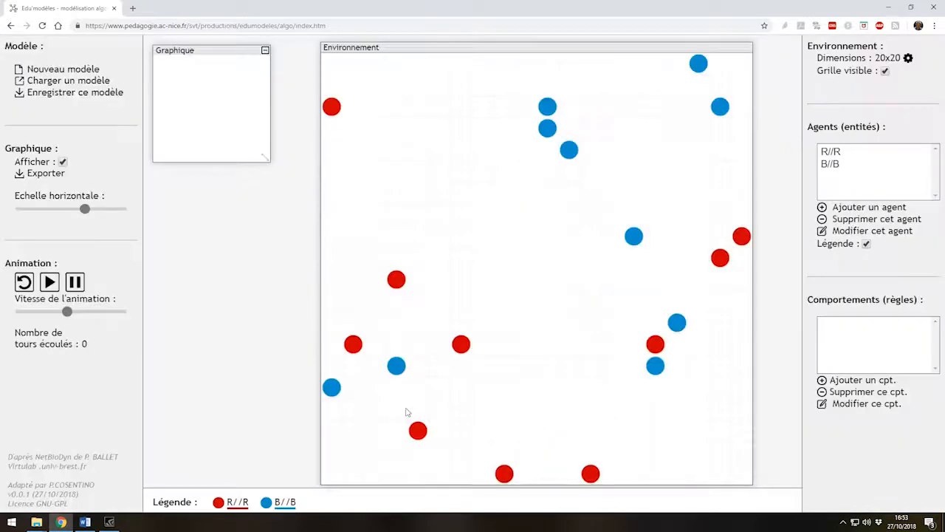
Step: Add a third agent named R//B, shown as a purple disc (Disque)
click(840, 209)
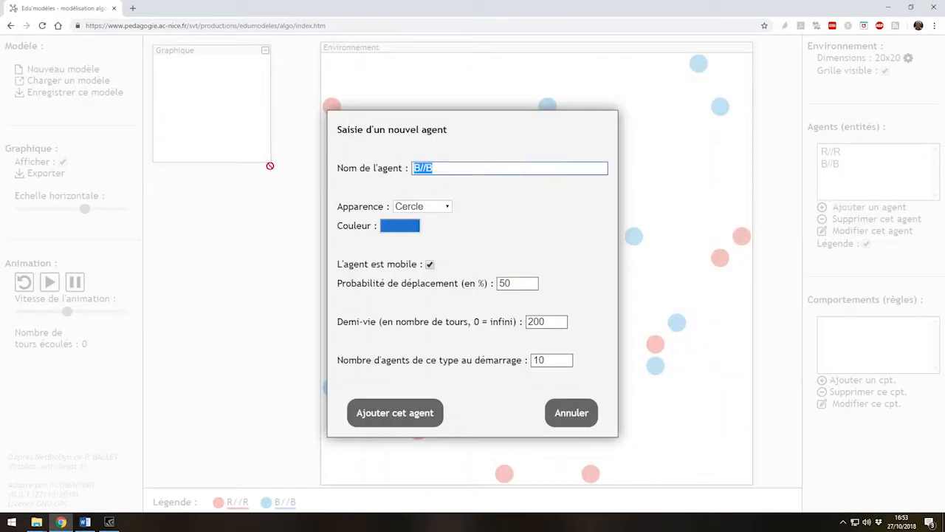
text(R/)
click(402, 206)
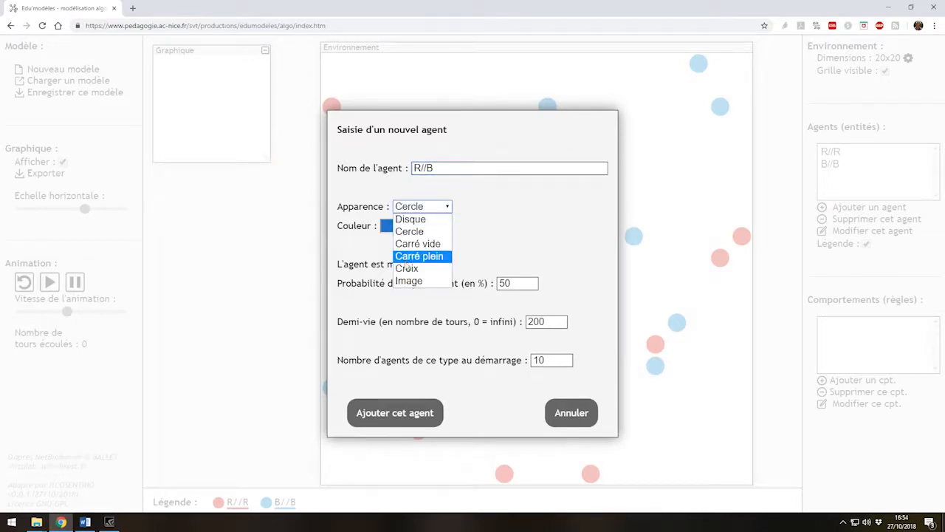
click(414, 220)
click(414, 226)
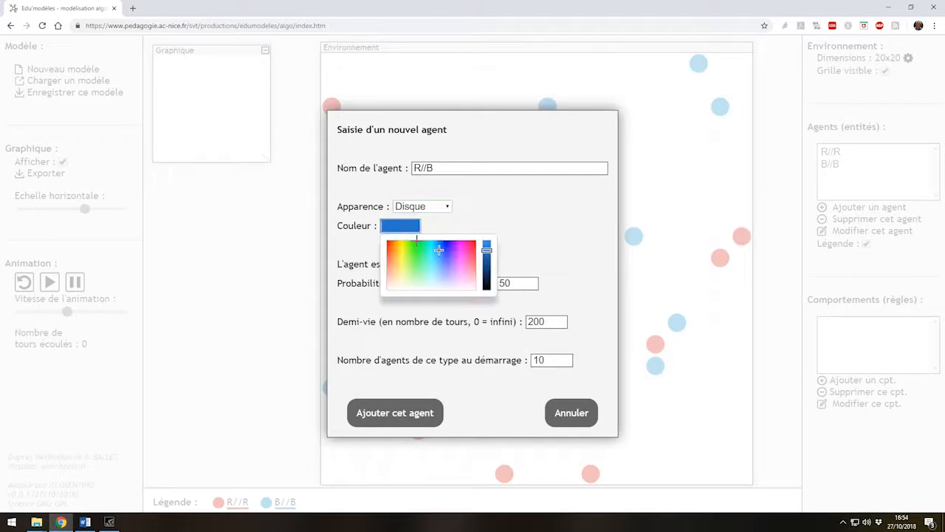
drag(438, 250, 461, 238)
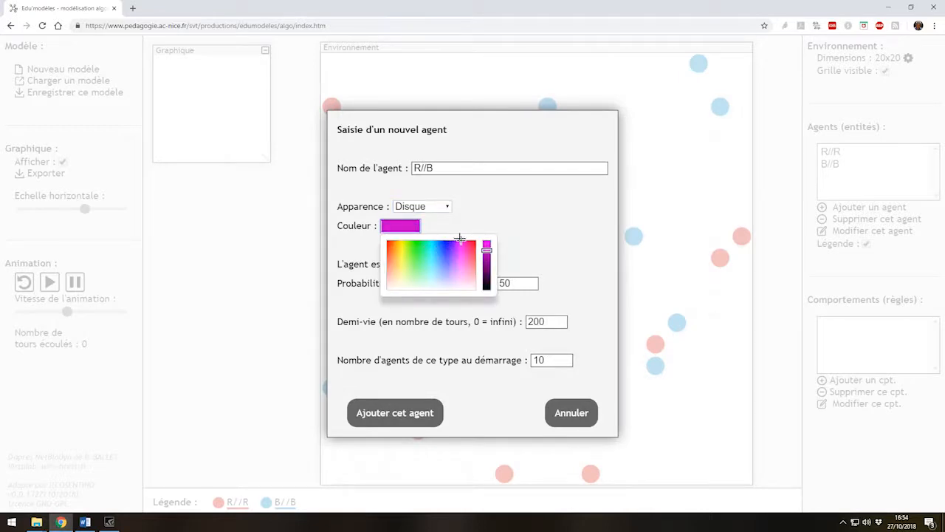
click(526, 250)
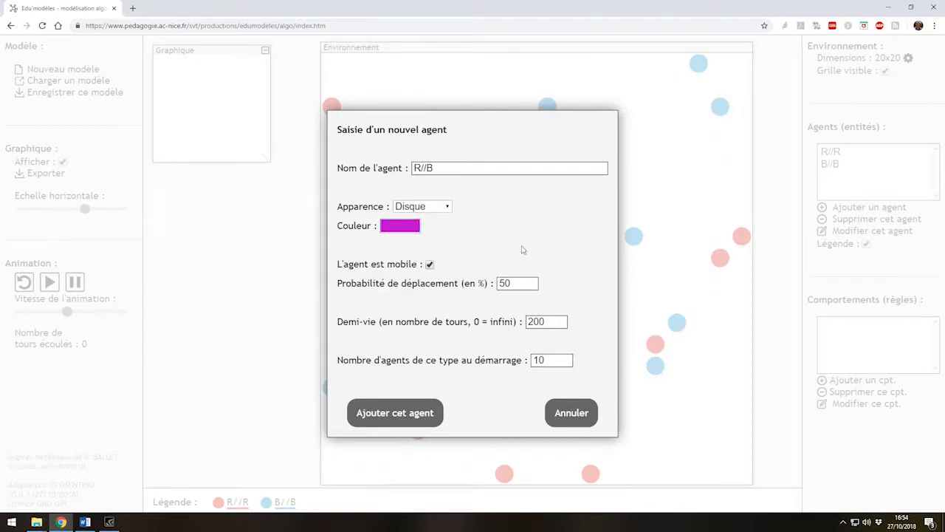
click(416, 410)
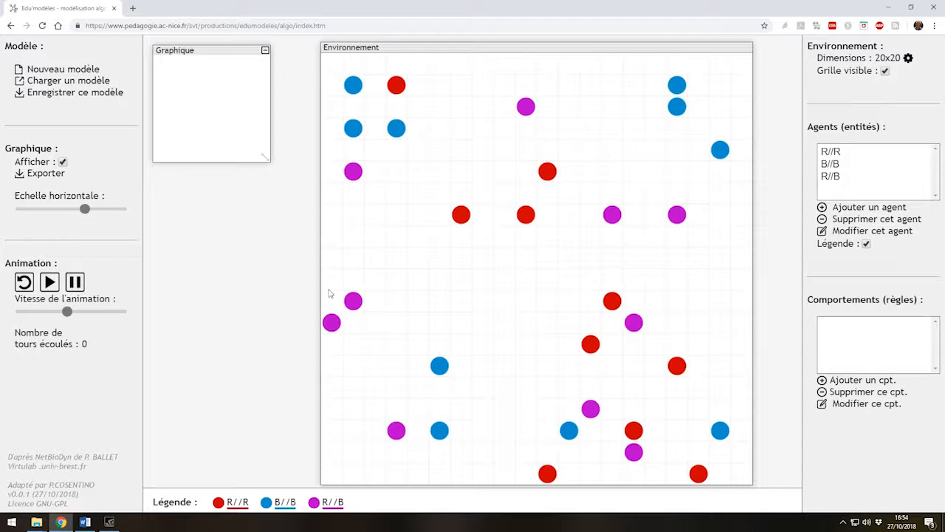
Step: Run the simulation without any behaviour rules, pause it, and reset the model to its initial state
click(55, 285)
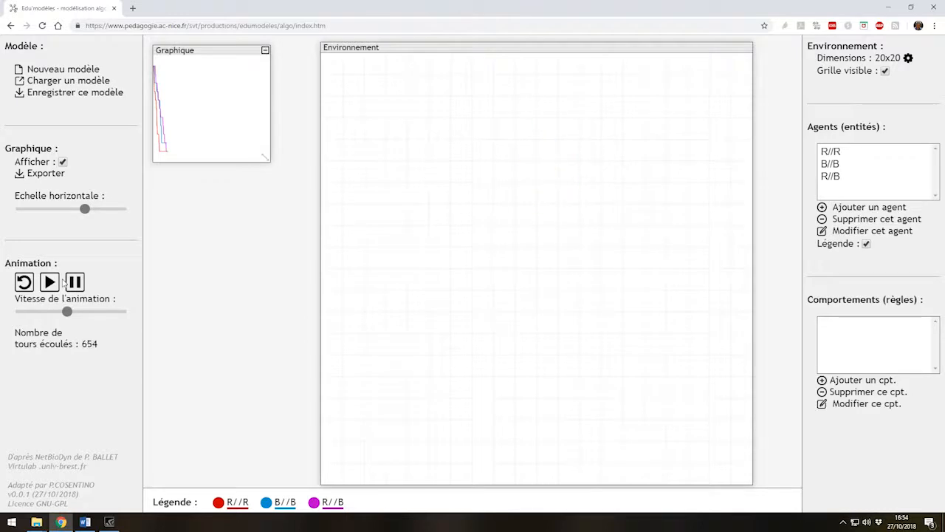
click(74, 282)
click(25, 282)
click(443, 341)
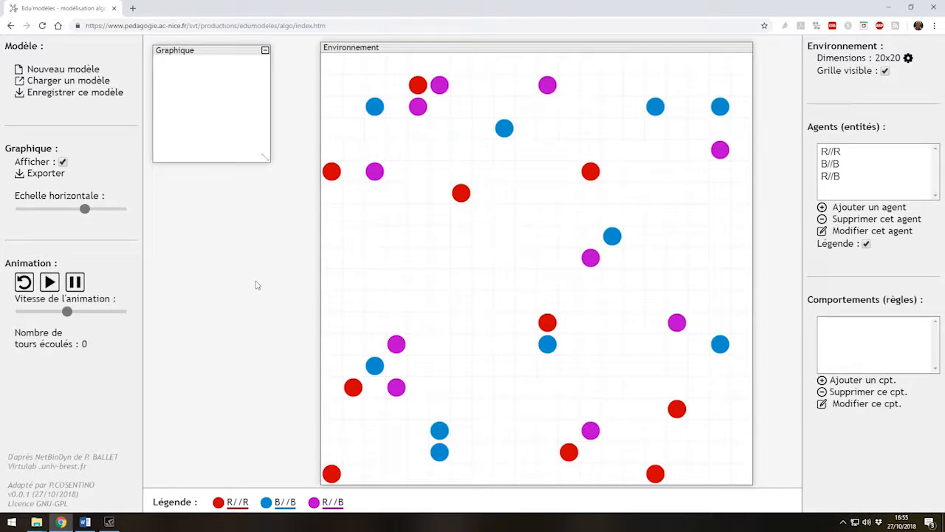
Step: Create a behaviour named "R//R x R//R" with two R//R agents as its reactants
click(842, 379)
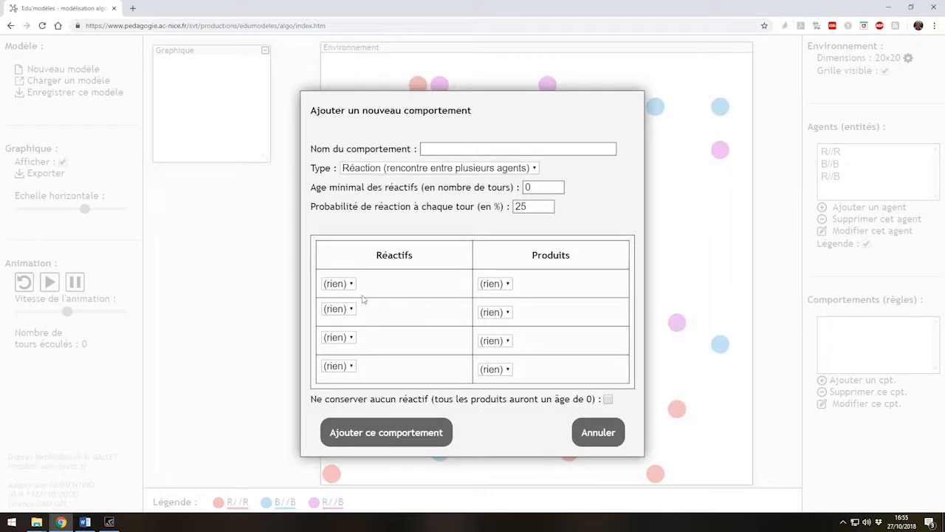
click(429, 150)
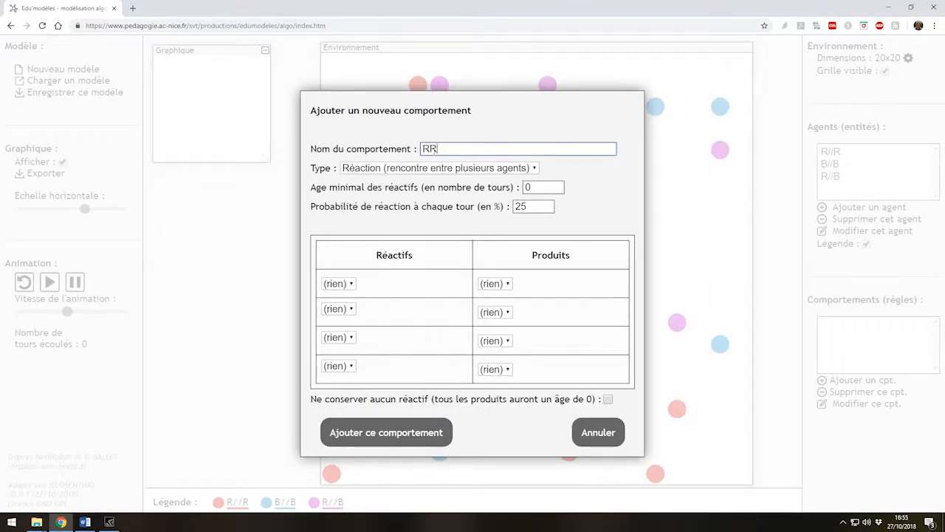
key(BackSpace)
text(//R x R//R)
click(352, 285)
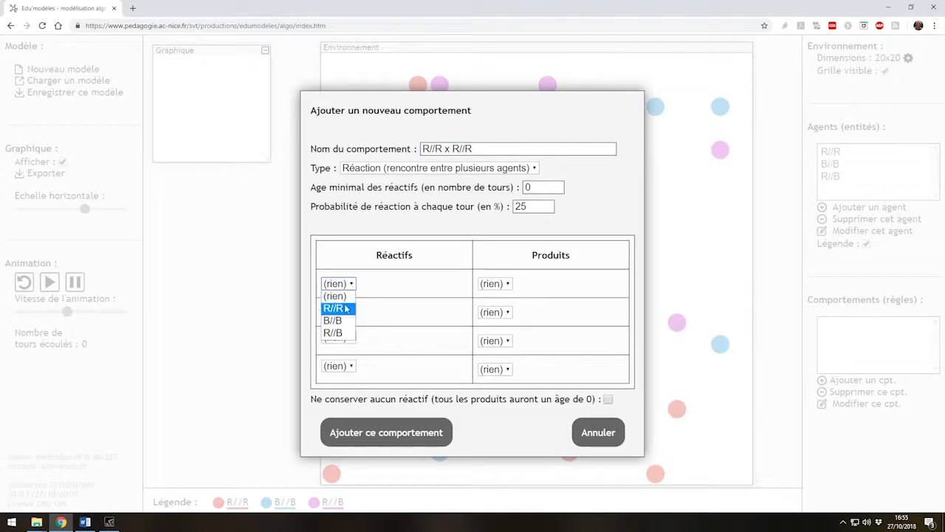
click(345, 307)
click(344, 310)
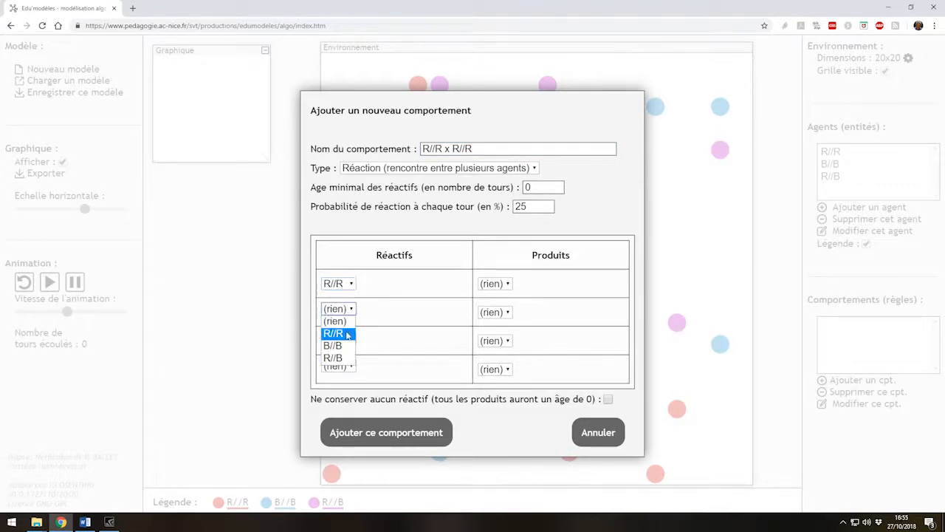
click(347, 333)
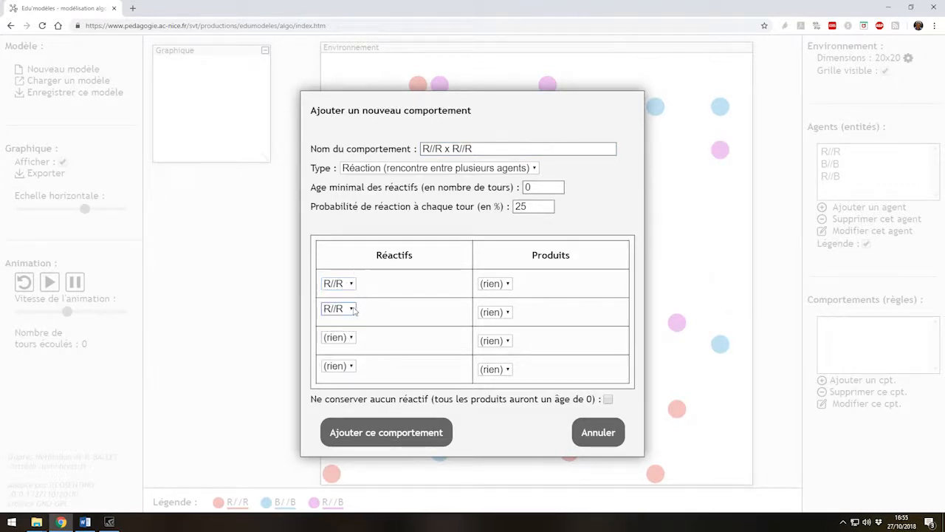
Step: Set all four products of the R//R x R//R reaction to R//R
click(489, 285)
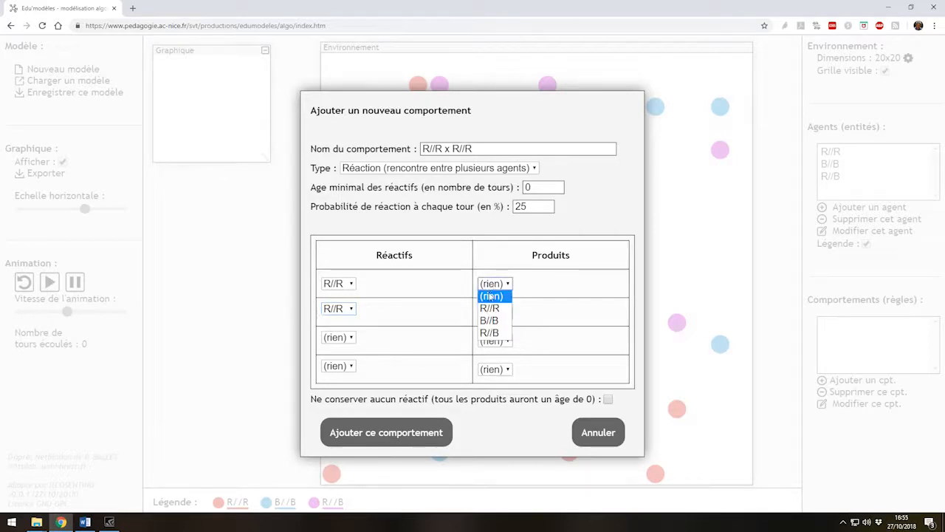
click(491, 308)
click(494, 313)
click(490, 337)
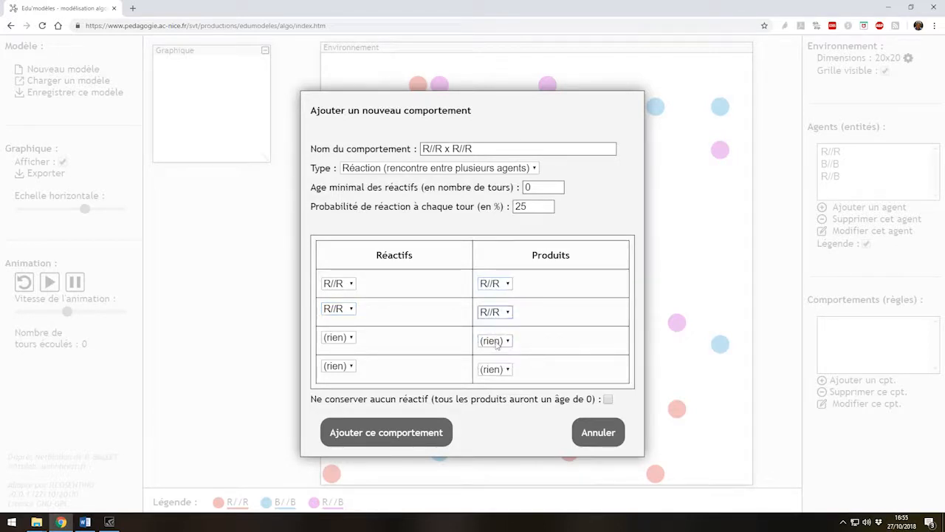
click(494, 341)
click(490, 365)
click(496, 373)
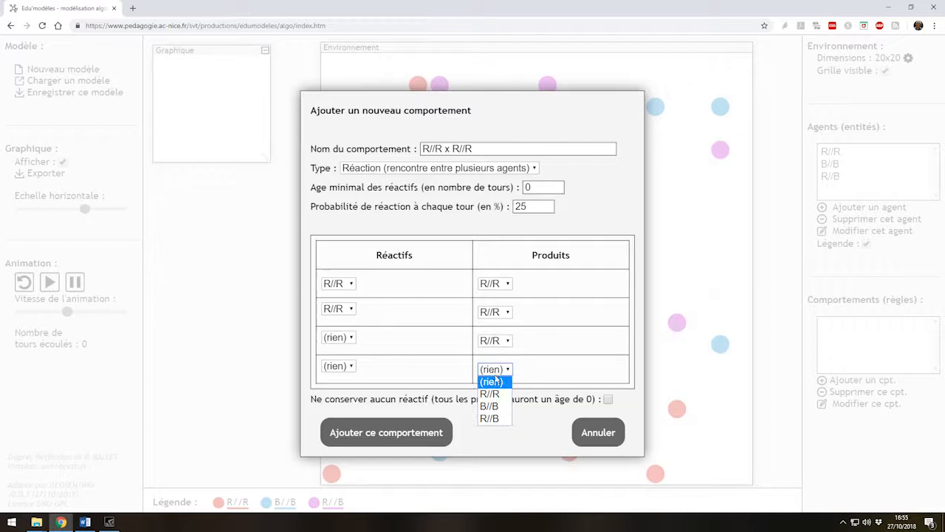
click(500, 392)
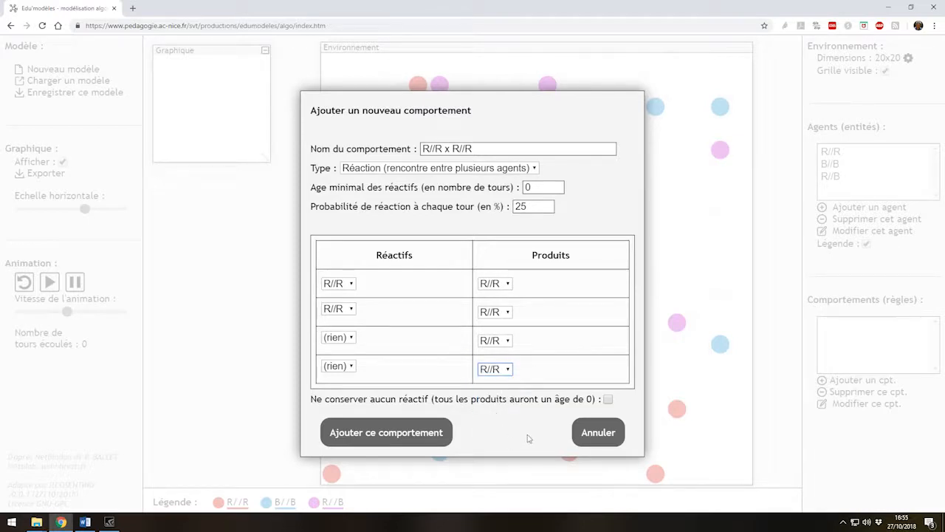
Step: Set the minimum age of the reactants to 50 turns and add the behaviour to the model
double_click(533, 186)
text(5)
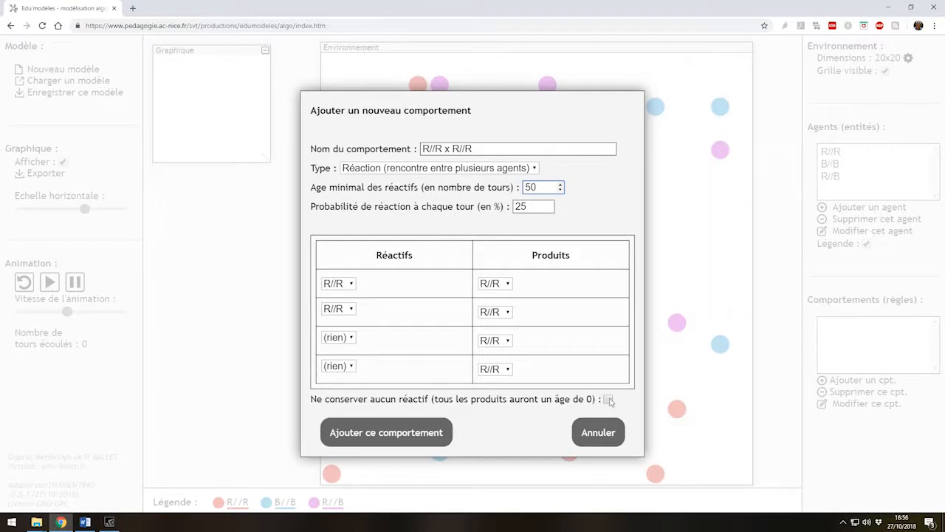
click(442, 435)
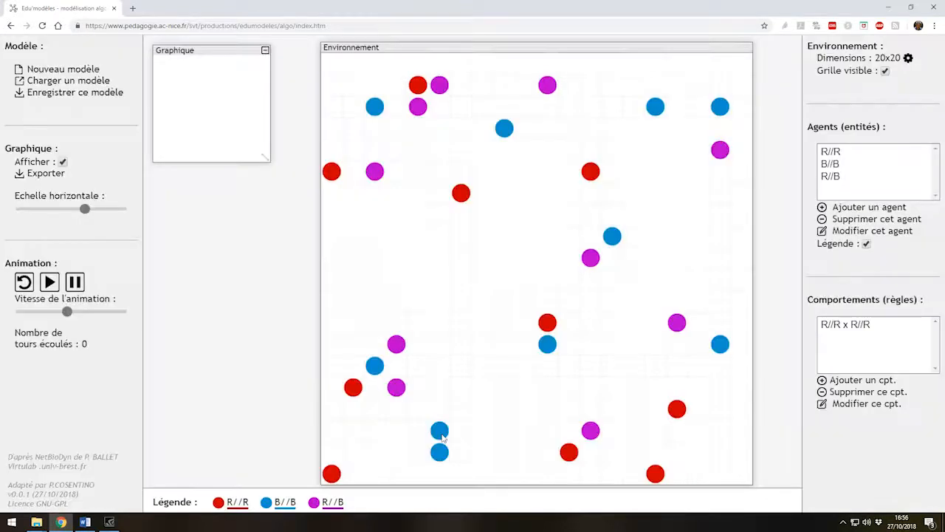
Step: Run the simulation with the R//R x R//R rule, and restore the model to its initial state
click(49, 283)
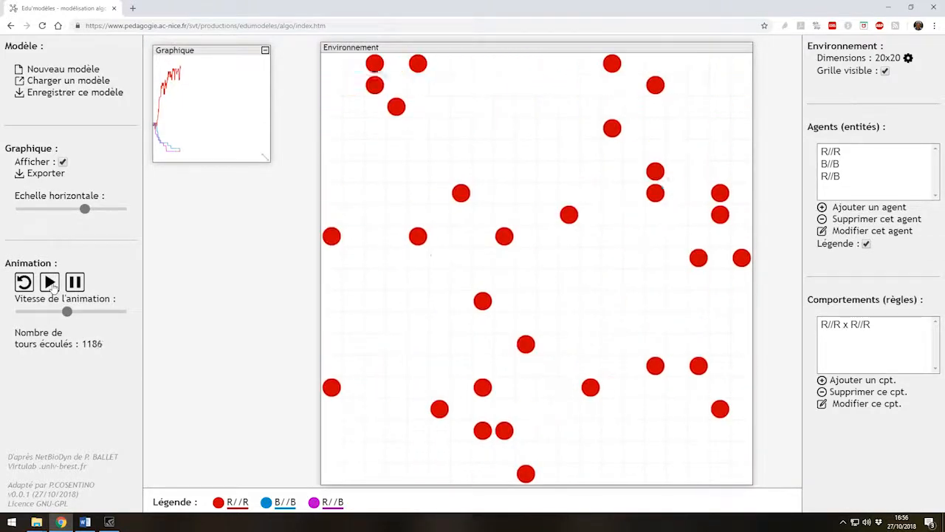
click(27, 285)
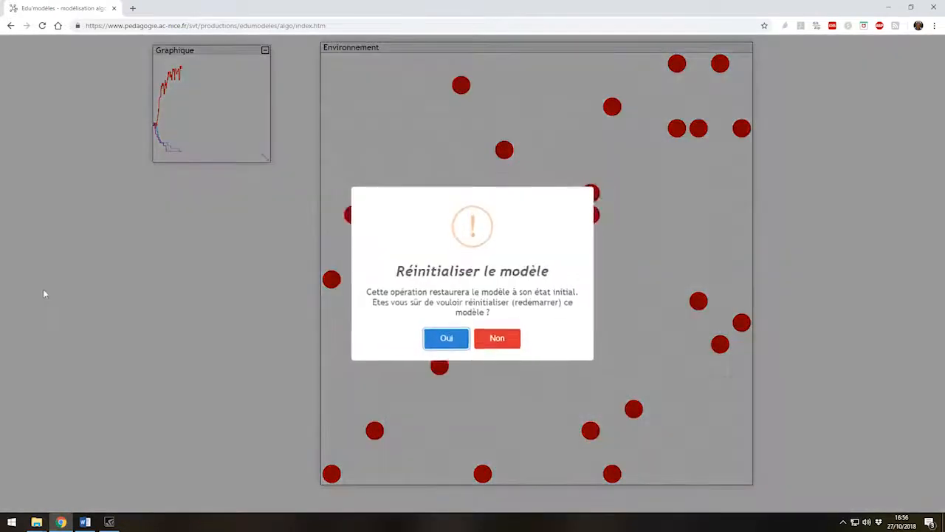
click(445, 341)
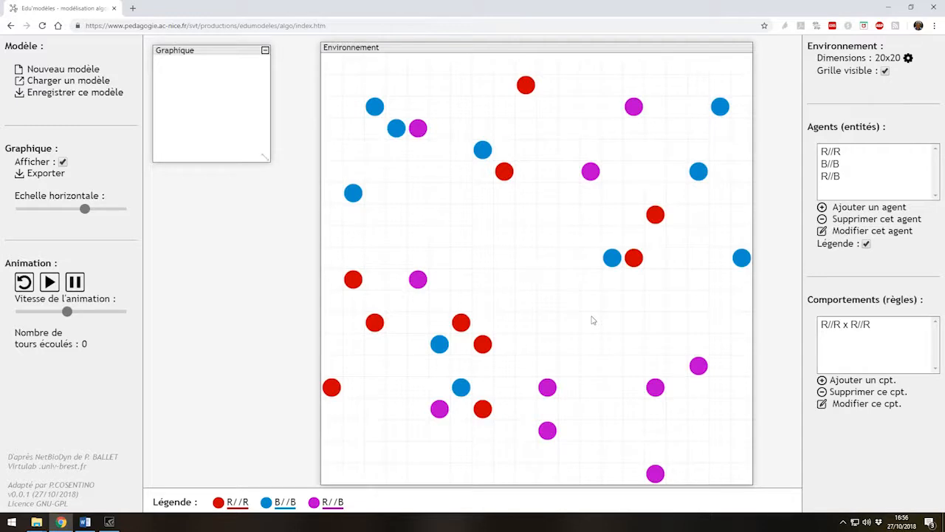
Step: Create a behaviour named "B//B x B//B" with two B//B agents as reactants and a minimum age of 50 turns
click(821, 380)
click(448, 150)
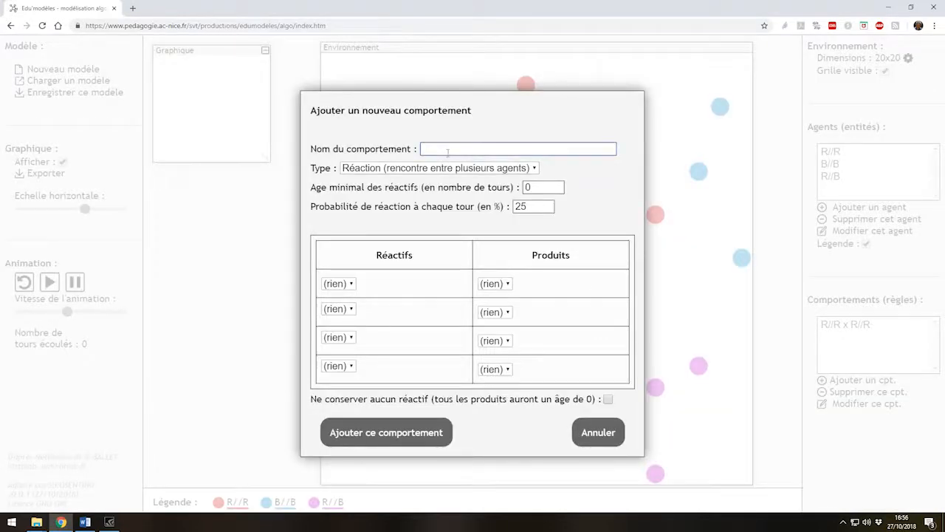
text(B//B x B//B)
click(344, 288)
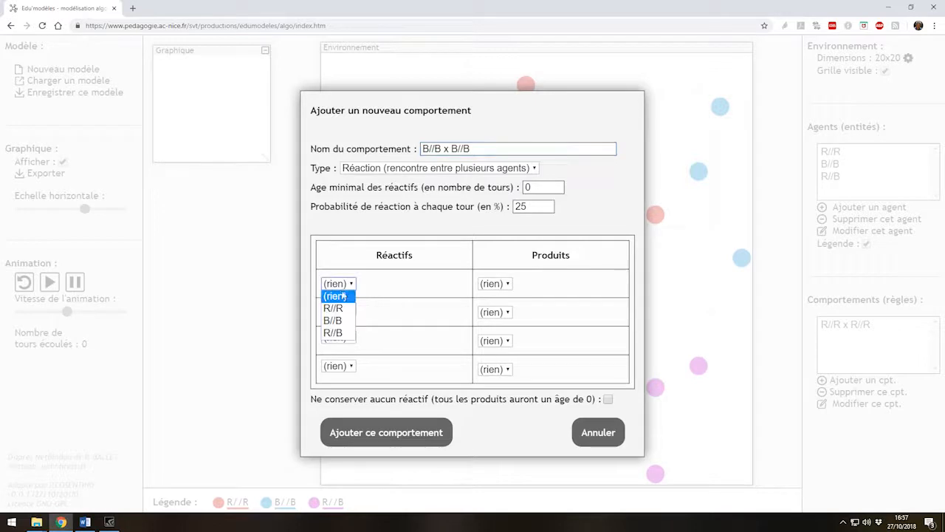
click(343, 322)
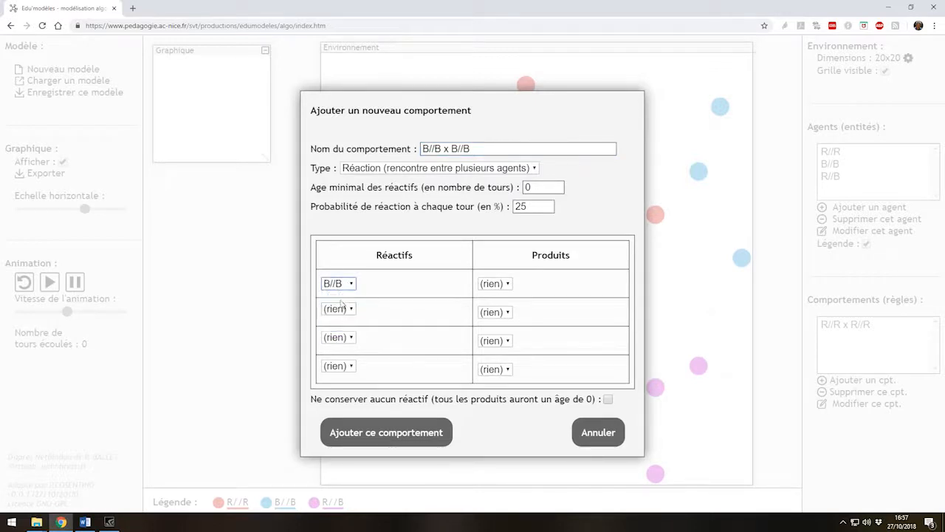
click(342, 308)
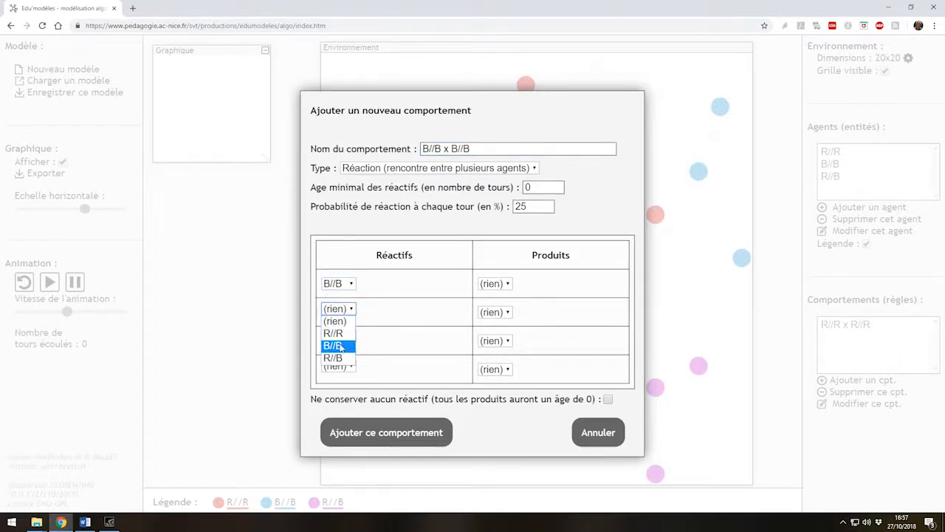
click(340, 345)
double_click(530, 188)
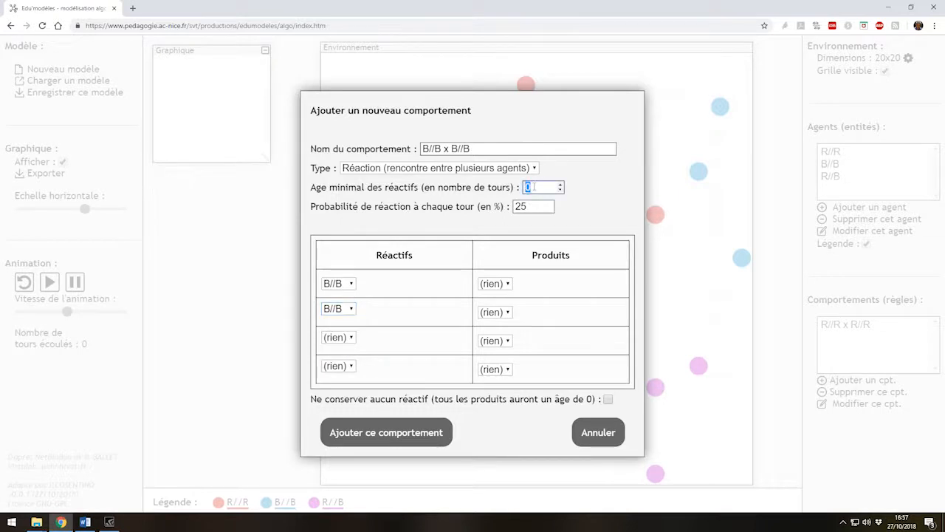
text(50)
Step: Set all four products of the B//B x B//B reaction to B//B with no reactant kept, and add the behaviour to the model
click(495, 288)
click(490, 320)
click(495, 312)
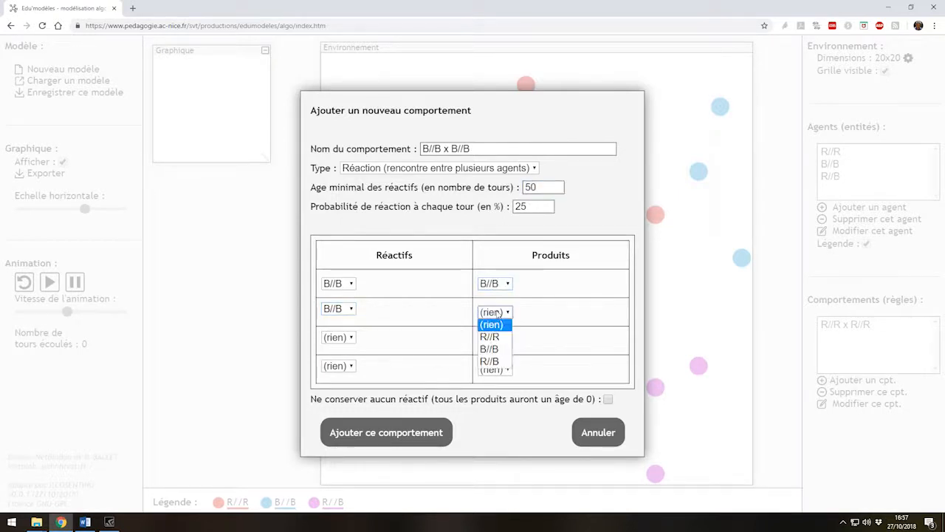
click(496, 349)
click(495, 340)
click(490, 378)
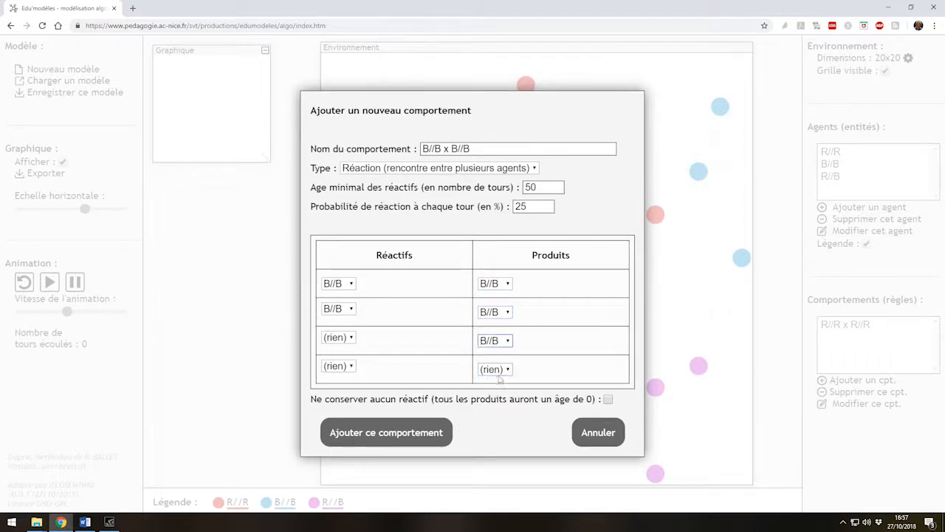
click(495, 369)
click(499, 406)
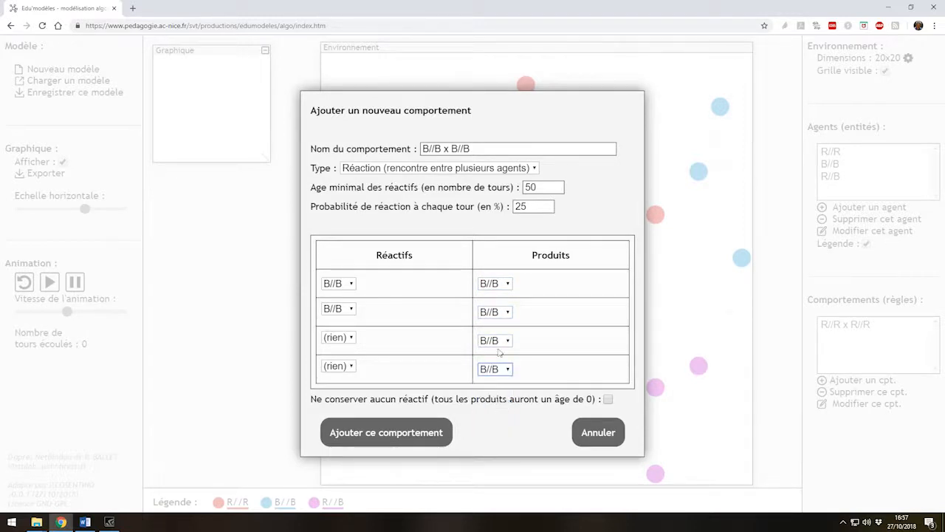
click(608, 399)
click(394, 432)
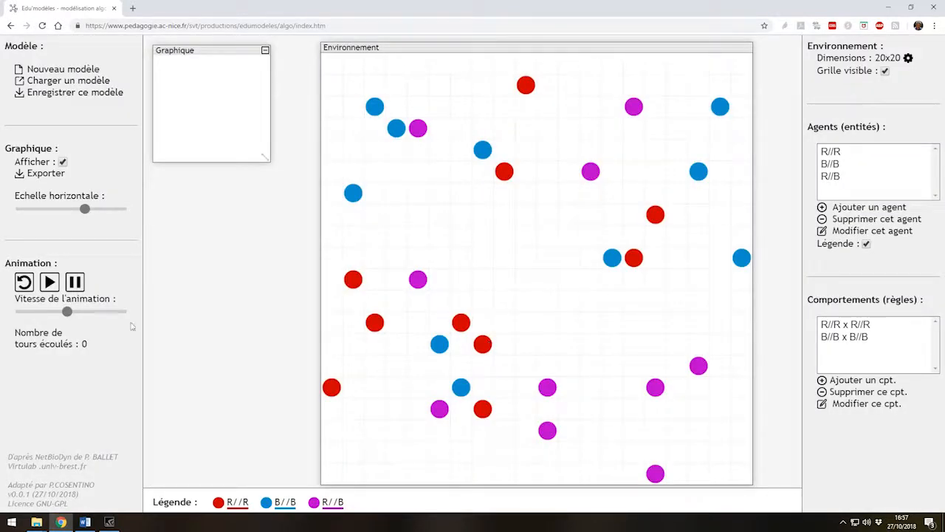
Step: Run the simulation with the R//R x R//R and B//B x B//B rules, pause it, and restore the model to its initial state
click(50, 283)
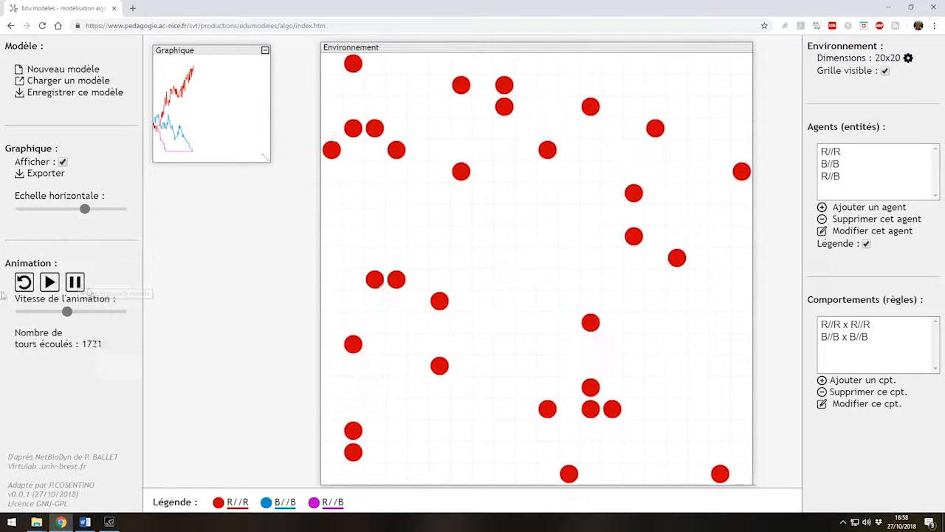
click(75, 282)
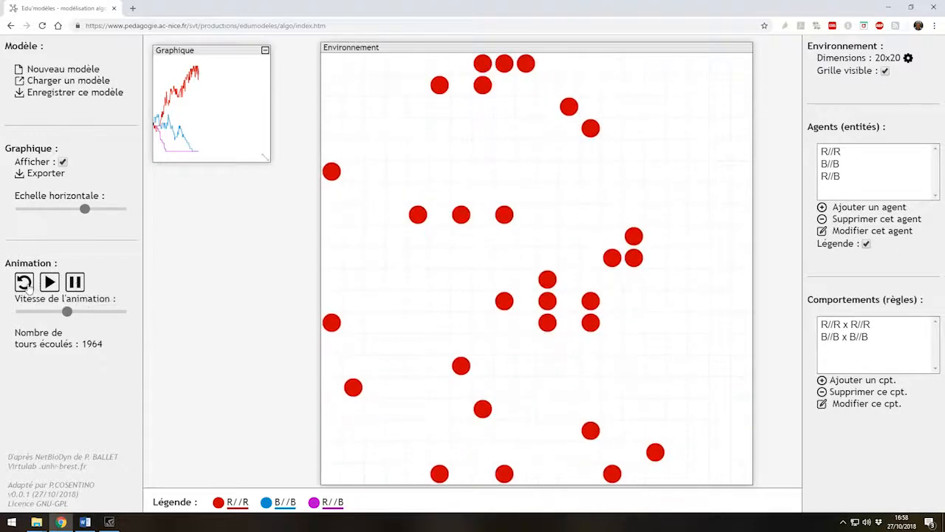
click(24, 283)
click(443, 341)
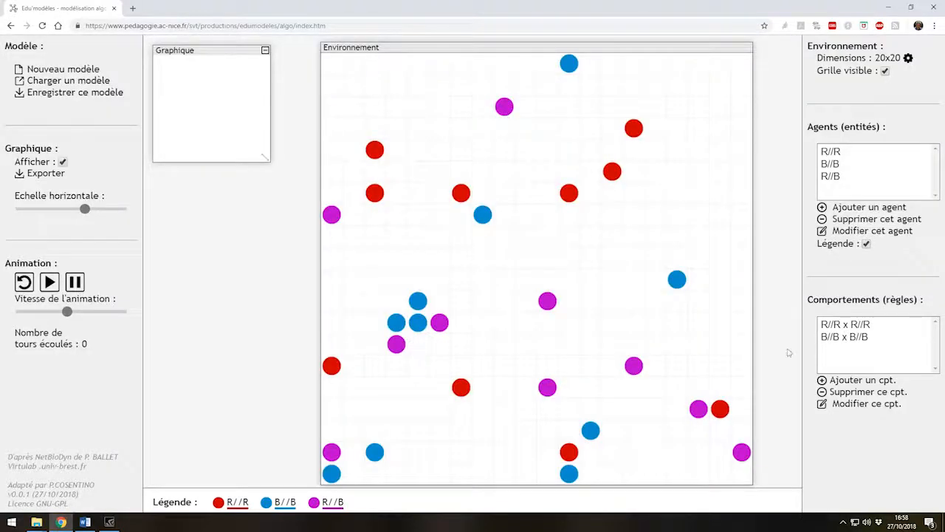
Step: Start a new behaviour named "R//R x B//B" with a minimum reactant age of 50 turns
click(861, 380)
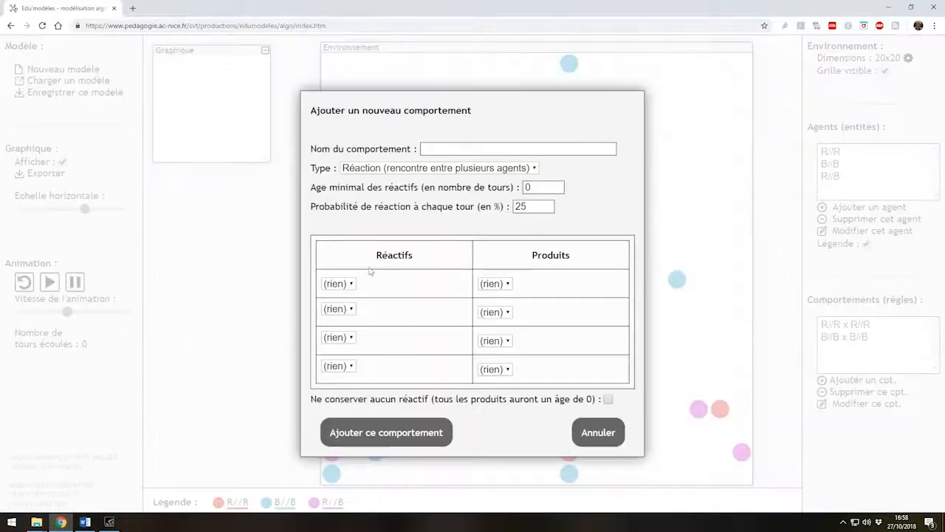
click(443, 150)
text(R)
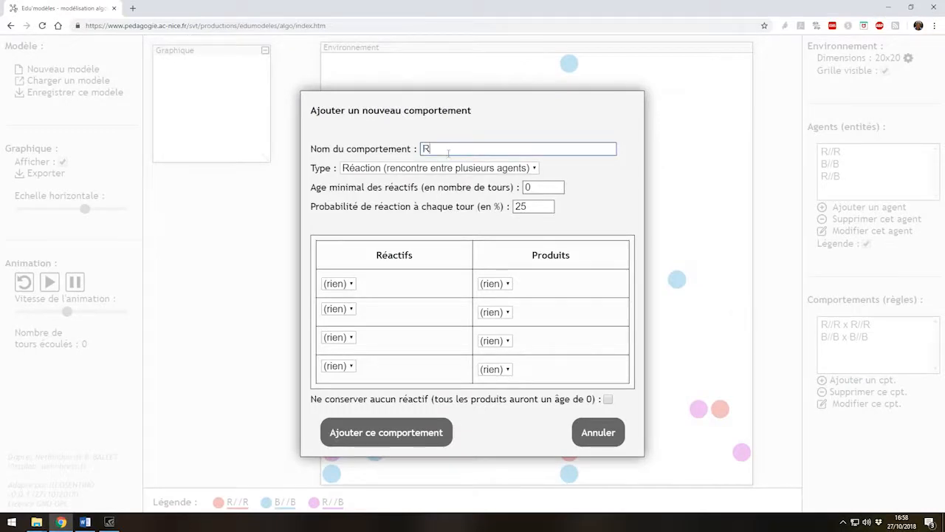
text(//R x B//B)
double_click(554, 185)
text(50)
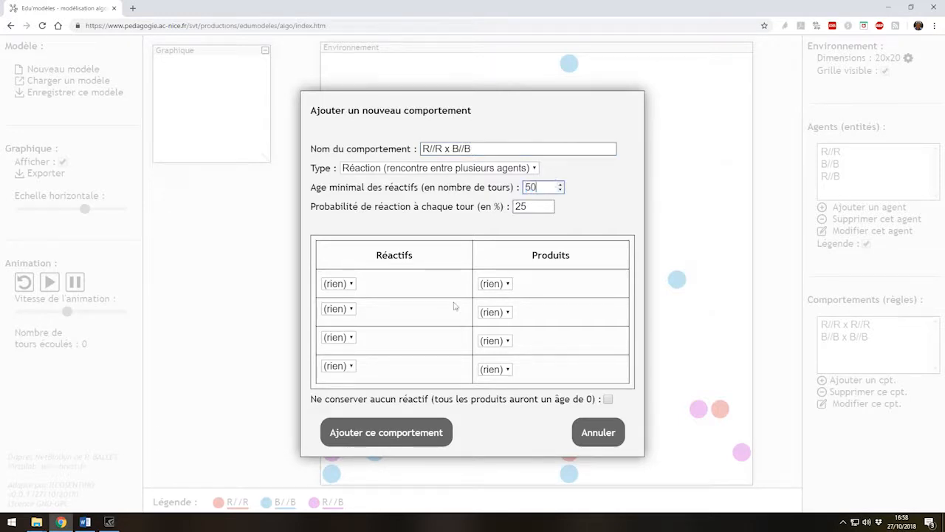
Step: Set the reactants of the R//R x B//B reaction to one R//R agent and one B//B agent
click(344, 287)
click(350, 307)
click(348, 310)
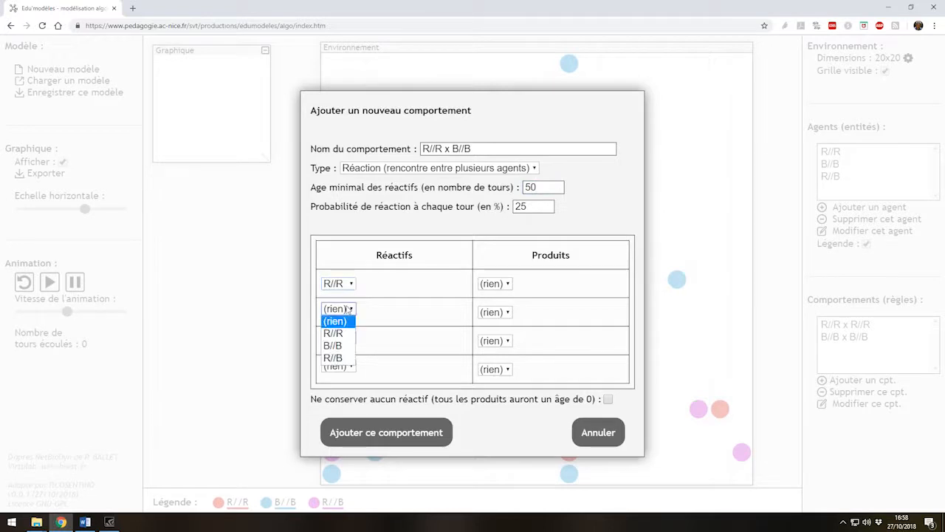
click(336, 347)
Step: Set all four products of the R//R x B//B reaction to R//B with no reactant kept, and add the behaviour to the model
click(494, 284)
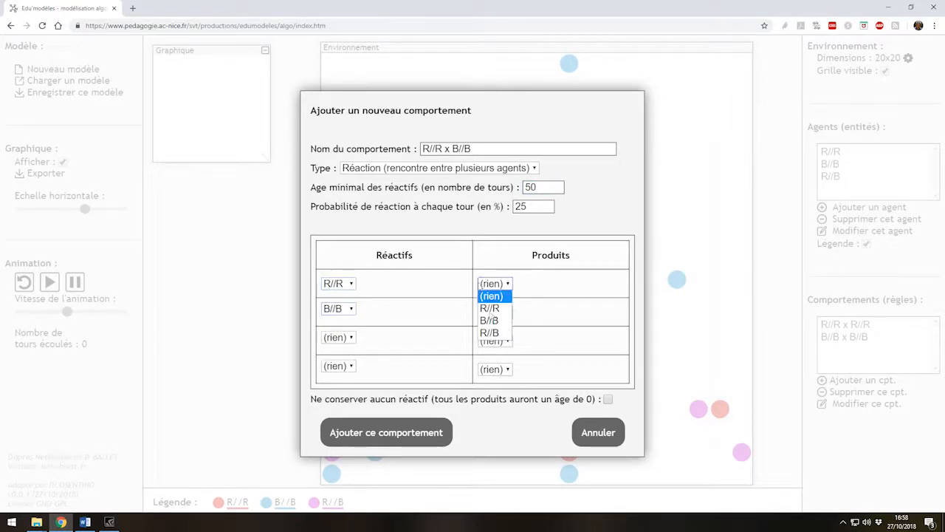
click(494, 333)
click(495, 312)
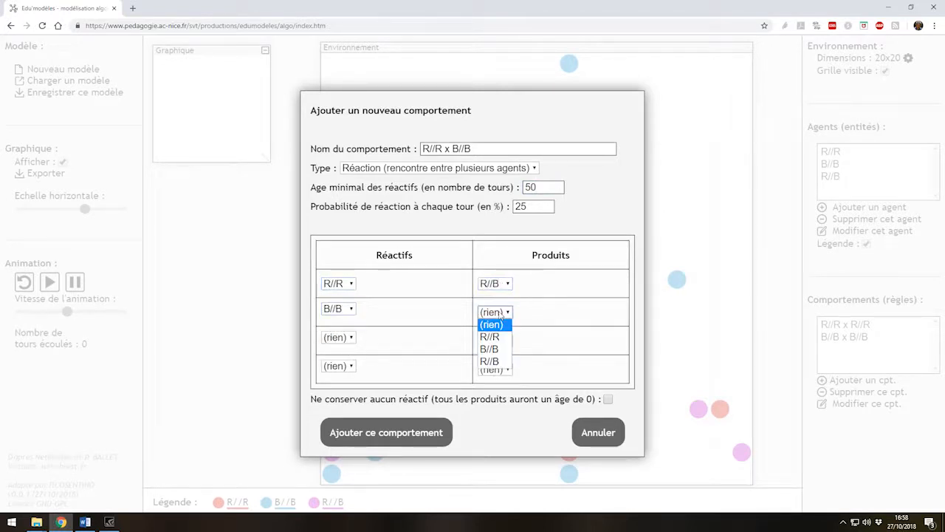
click(493, 361)
click(495, 341)
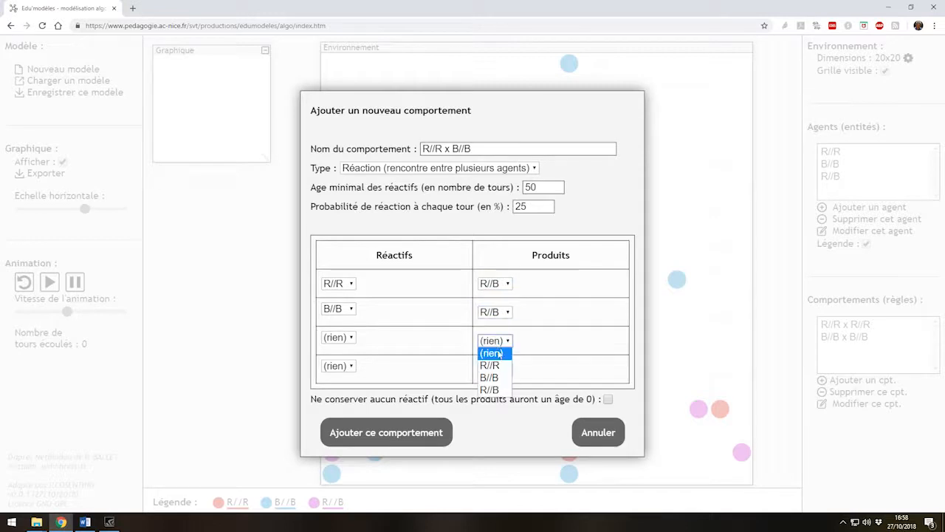
click(492, 390)
click(495, 369)
click(493, 419)
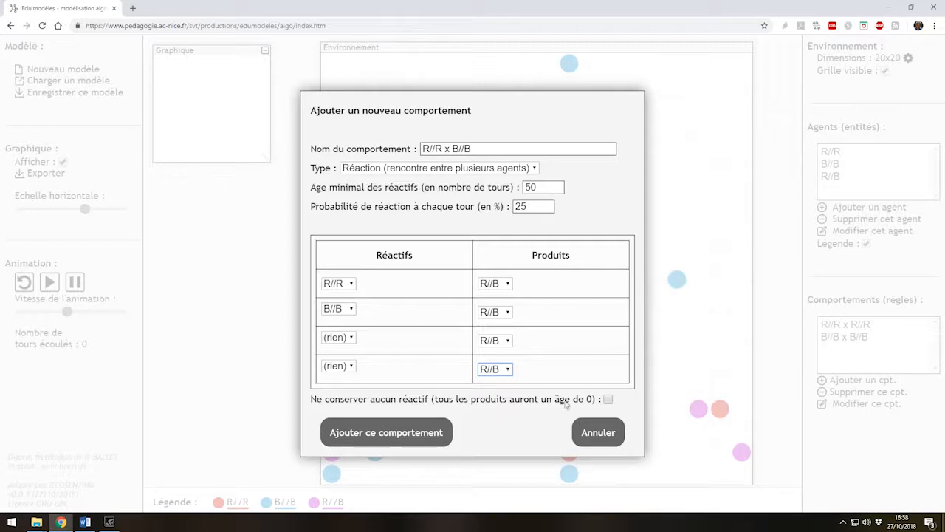
click(608, 400)
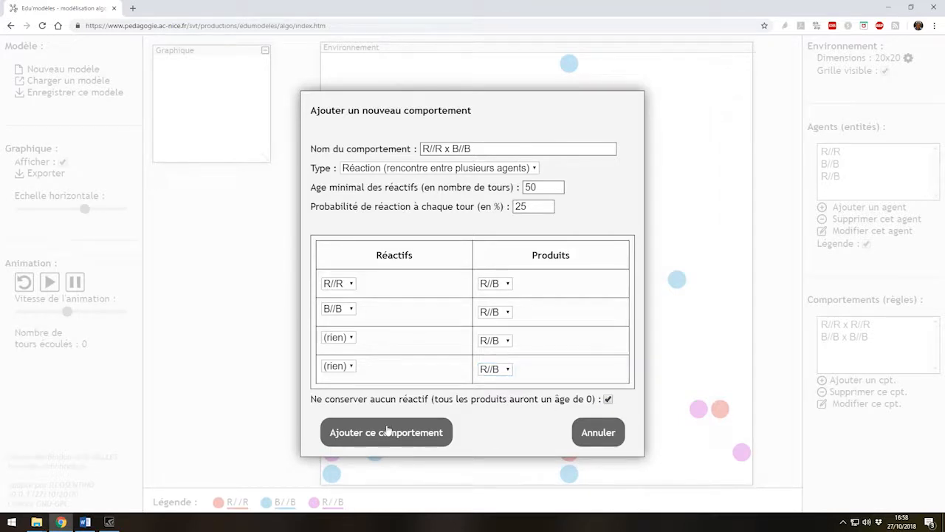
click(386, 428)
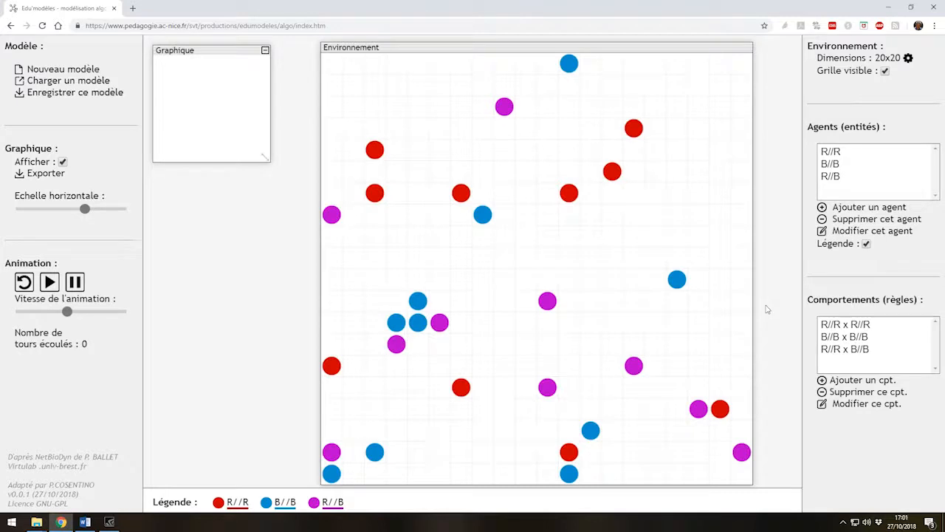
Step: Start a new behaviour named "R//B x R//B" with a minimum reactant age of 50 turns and no reactant kept
click(844, 382)
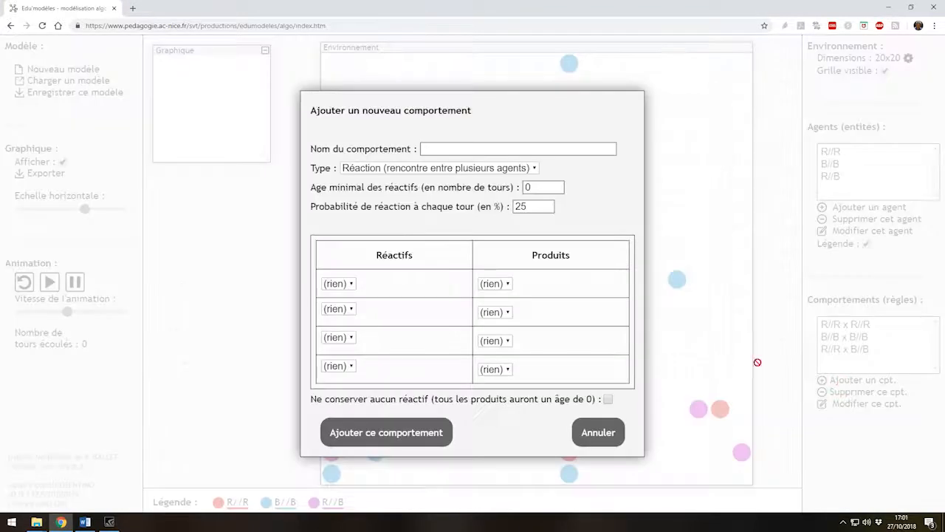
click(514, 149)
text(R//B x R//B)
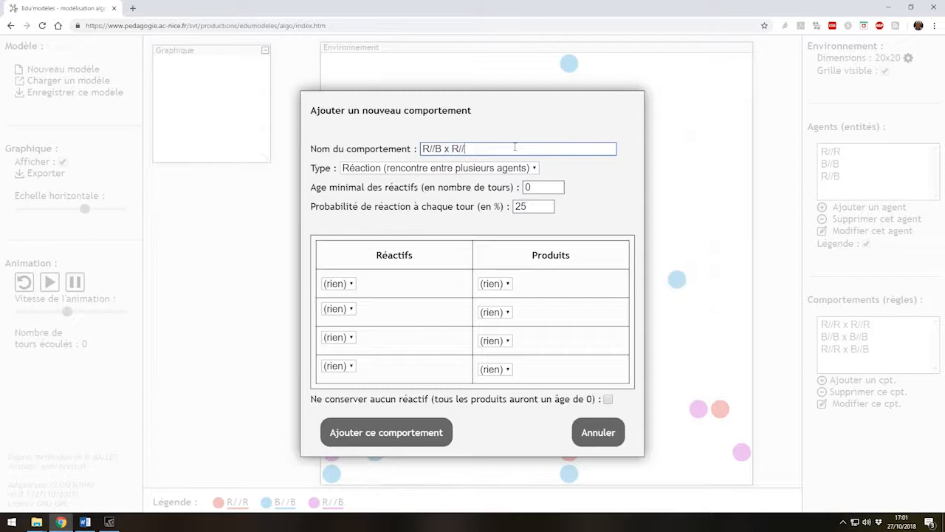
double_click(543, 187)
text(50)
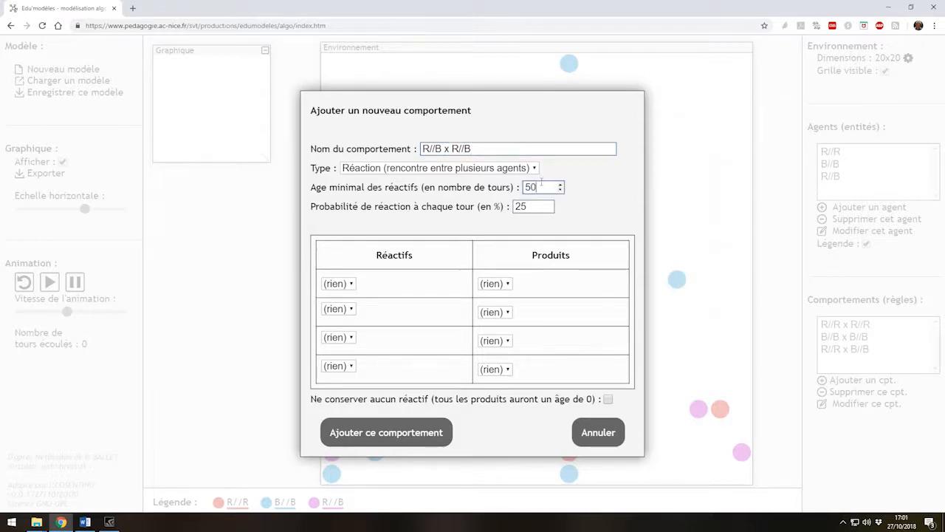
click(607, 399)
Step: Set both reactants of the R//B x R//B reaction to R//B, and consult the matching crossing table in the Word document
click(351, 288)
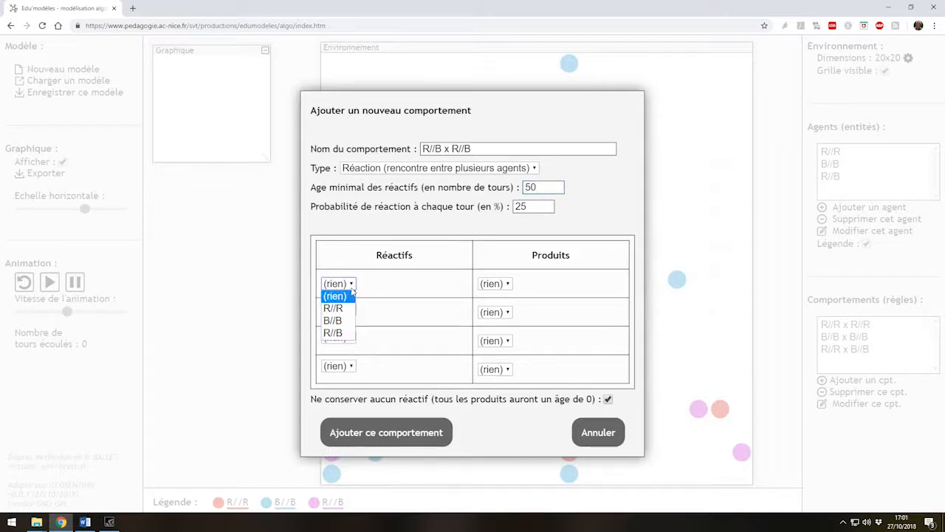
click(333, 332)
click(341, 309)
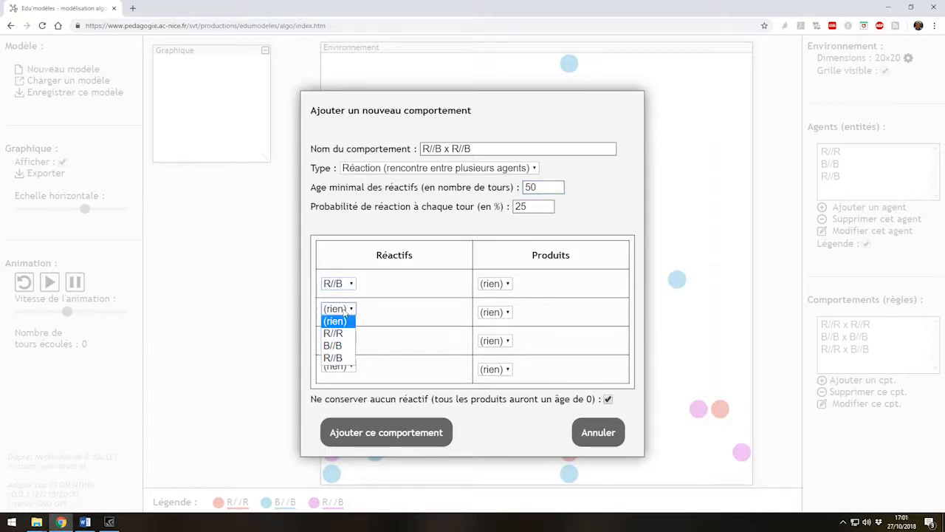
click(346, 357)
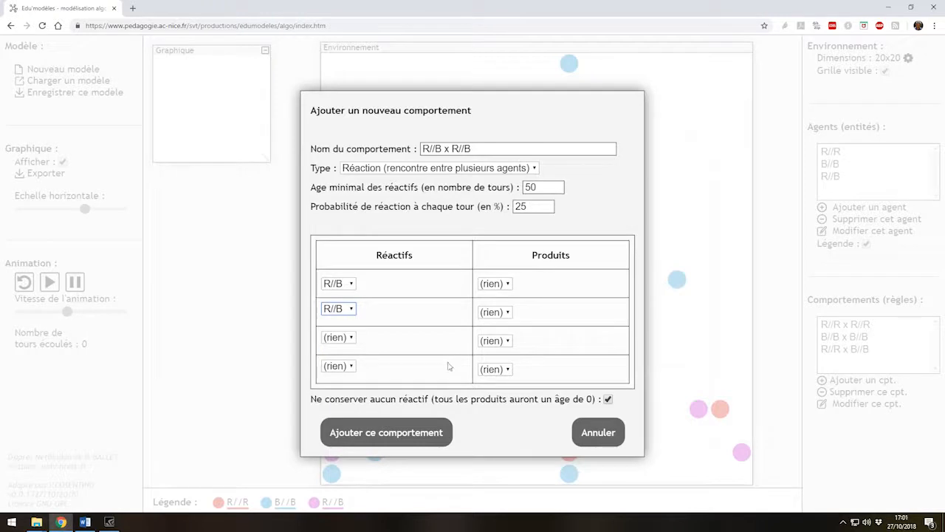
click(86, 522)
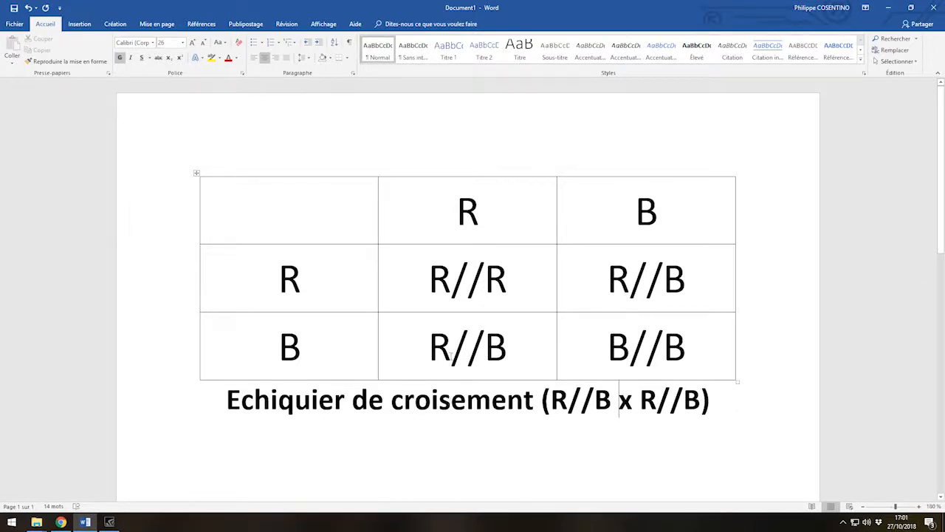
click(60, 522)
Step: Set the products of the R//B x R//B reaction to R//R, B//B, R//B and R//B, and add the behaviour to the model
click(500, 284)
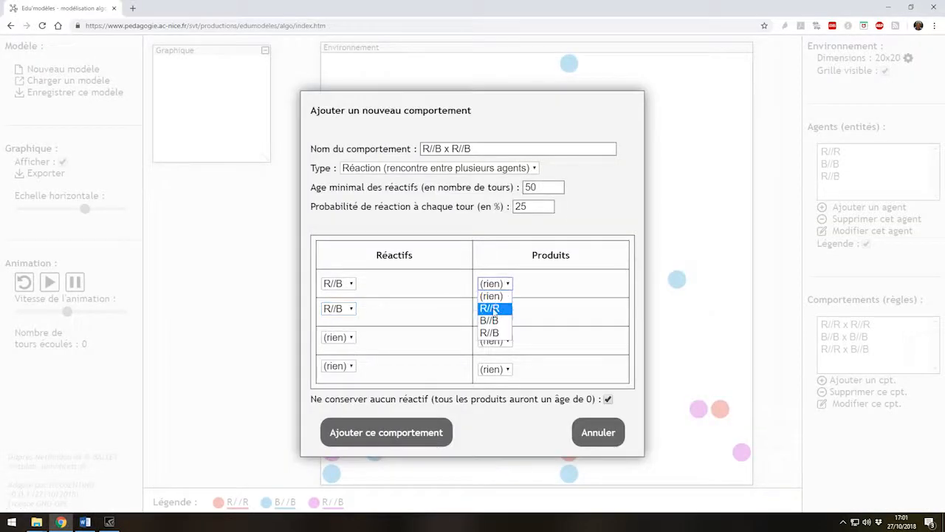
click(494, 308)
click(494, 311)
click(491, 349)
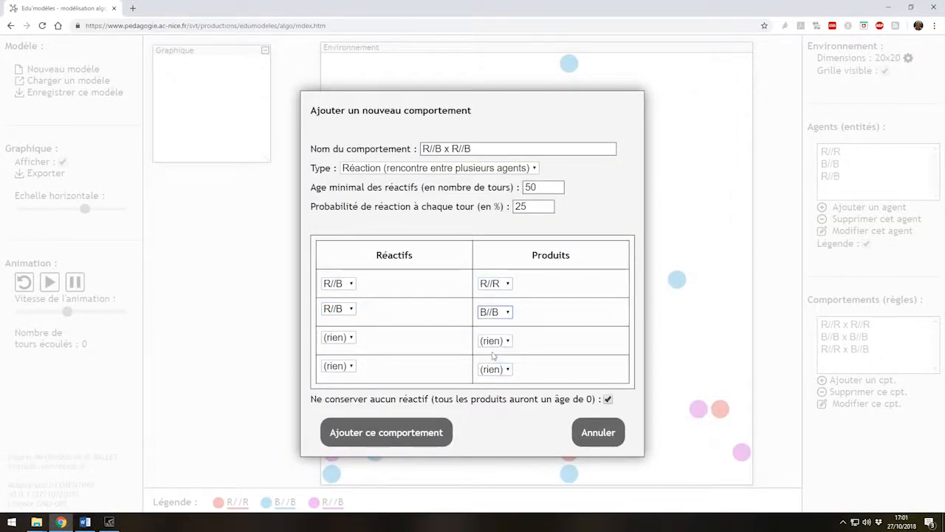
click(495, 341)
click(494, 389)
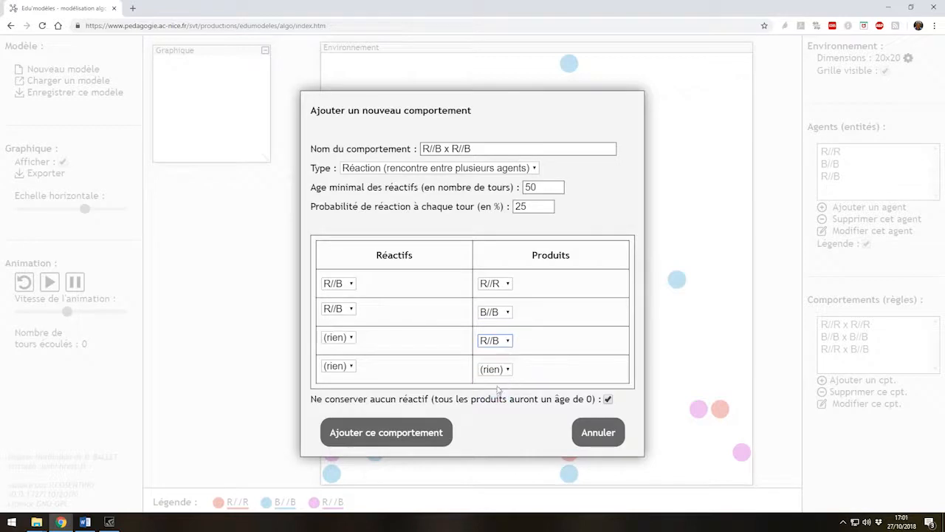
click(498, 370)
click(500, 419)
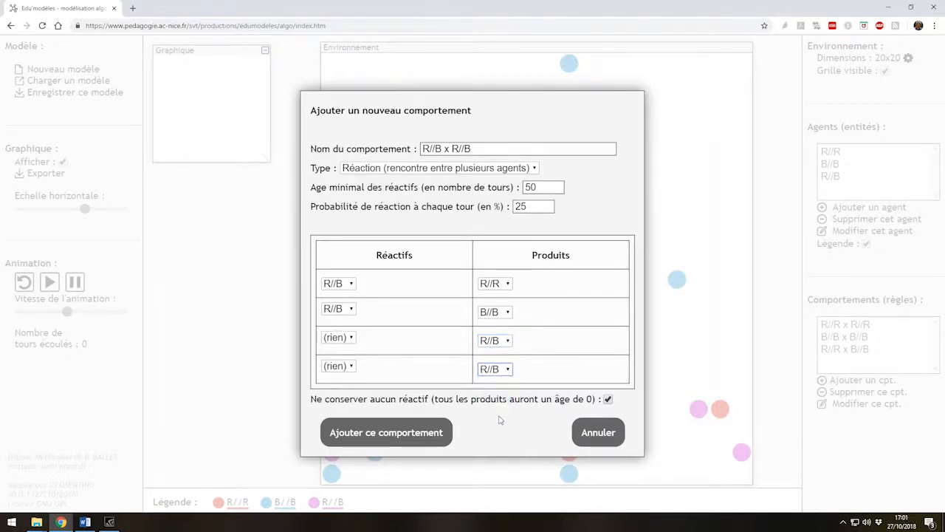
click(407, 432)
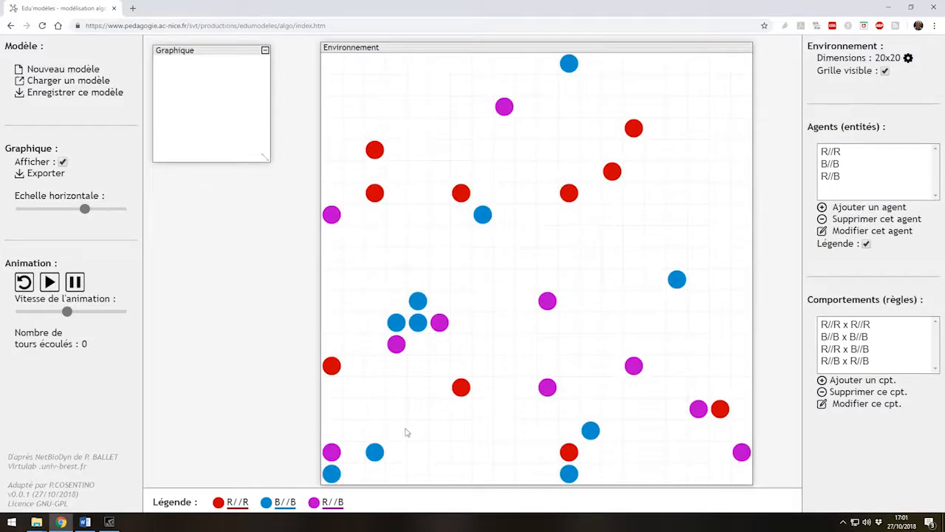
Step: Start a new behaviour named "R//B x R//R" with a minimum reactant age of 50 turns and no reactant kept
click(822, 380)
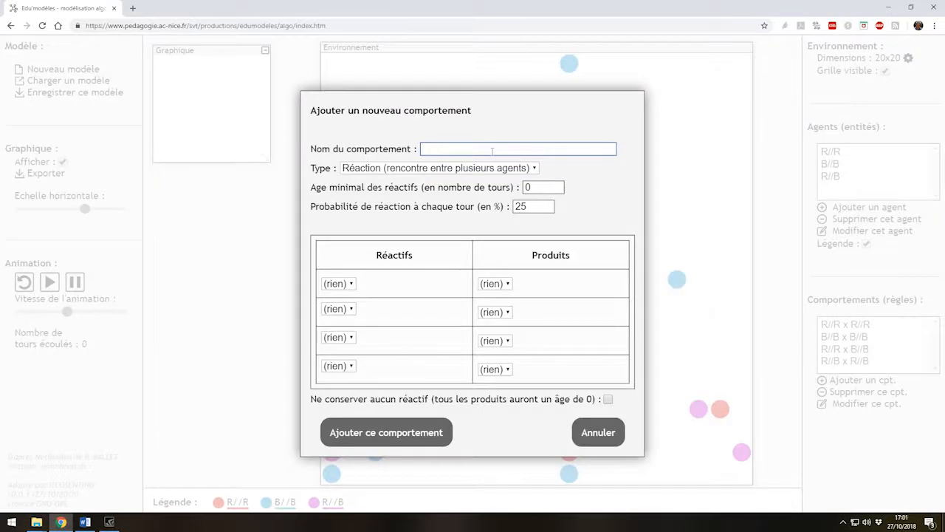
text(R//B x )
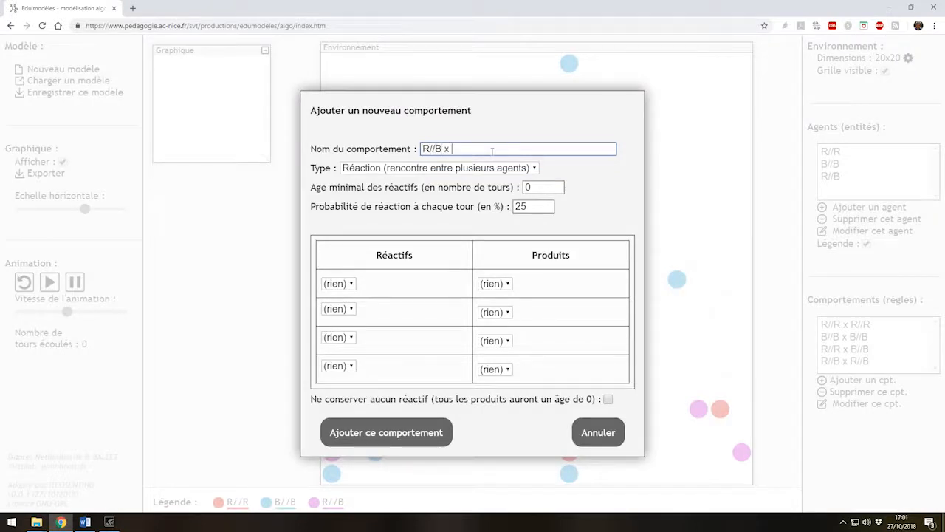
text(R//R)
double_click(533, 187)
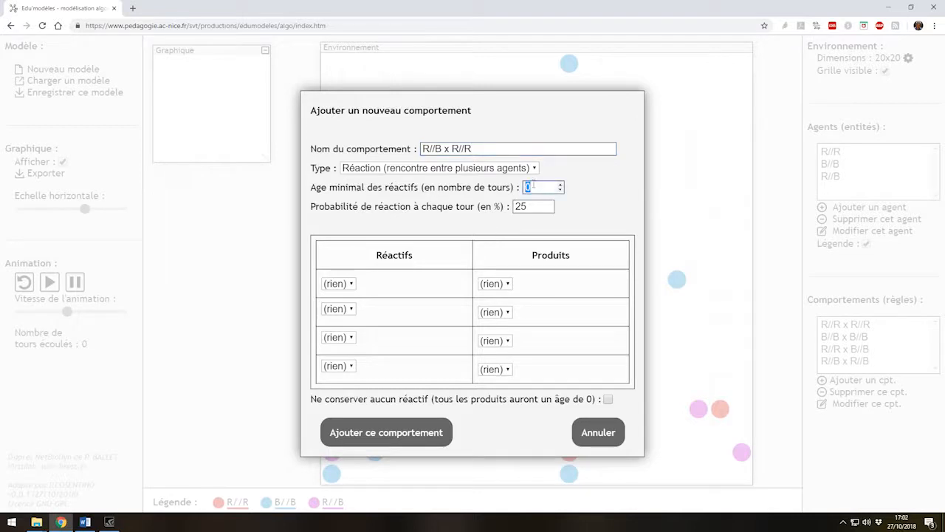
text(50)
click(608, 399)
Step: Set the two reactants of the R//B x R//R reaction to R//B and R//R
click(330, 283)
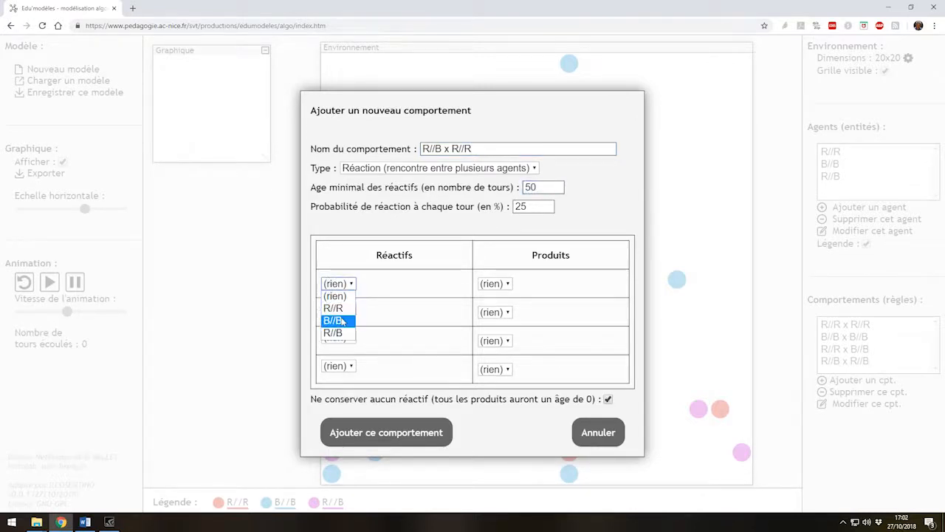
click(339, 332)
click(338, 309)
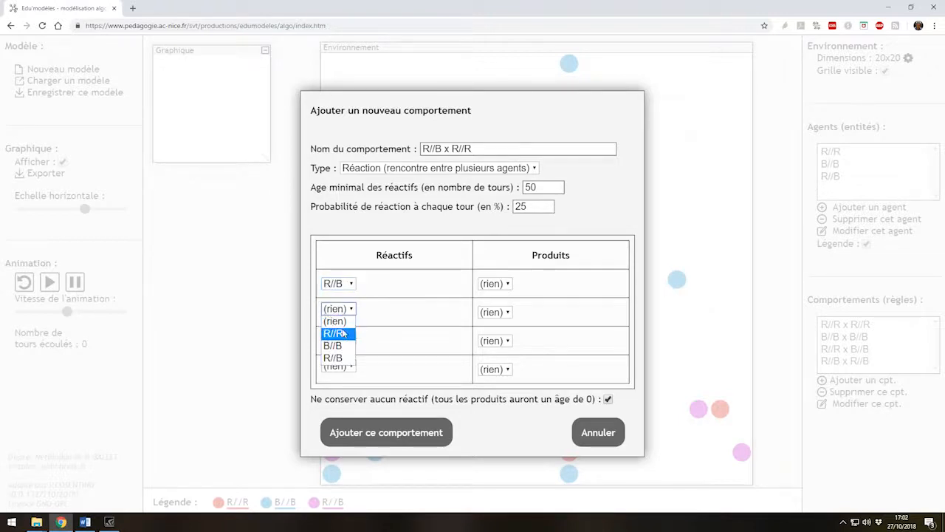
click(339, 332)
Step: Set the products of the R//B x R//R reaction to R//R, R//B, R//R and R//B, and add the behaviour to the model
click(493, 284)
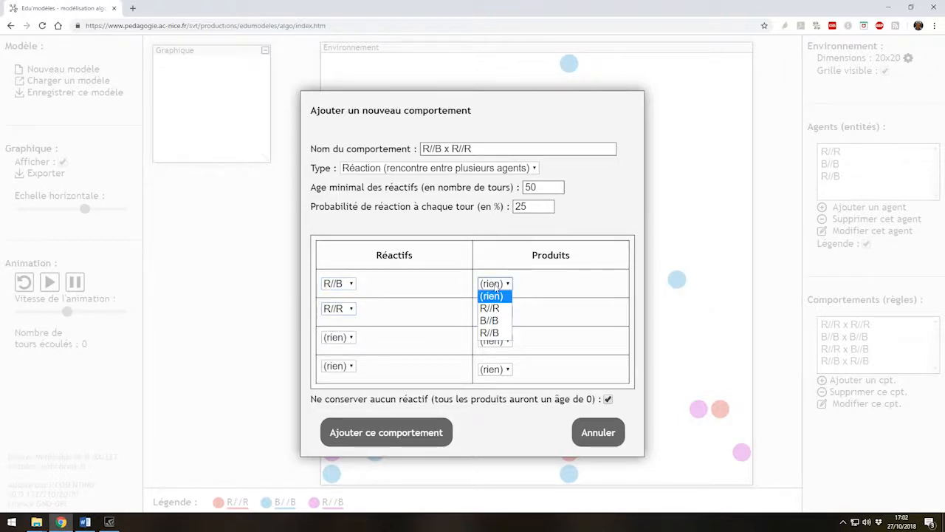
click(495, 304)
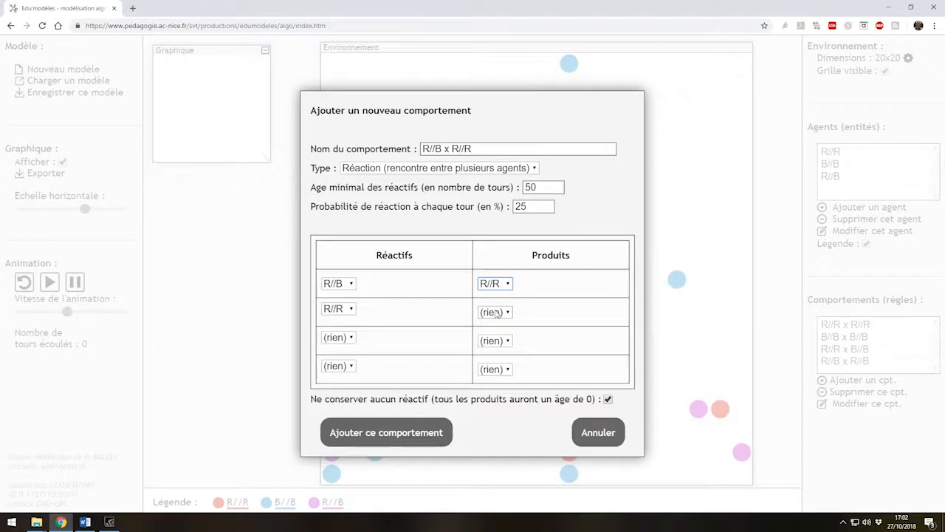
click(496, 312)
click(489, 361)
click(501, 340)
click(492, 365)
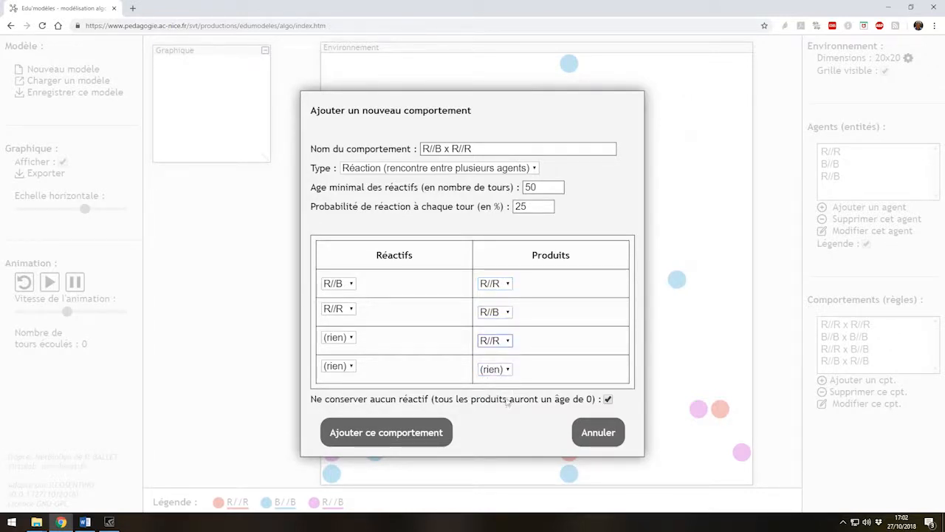
click(501, 374)
click(502, 411)
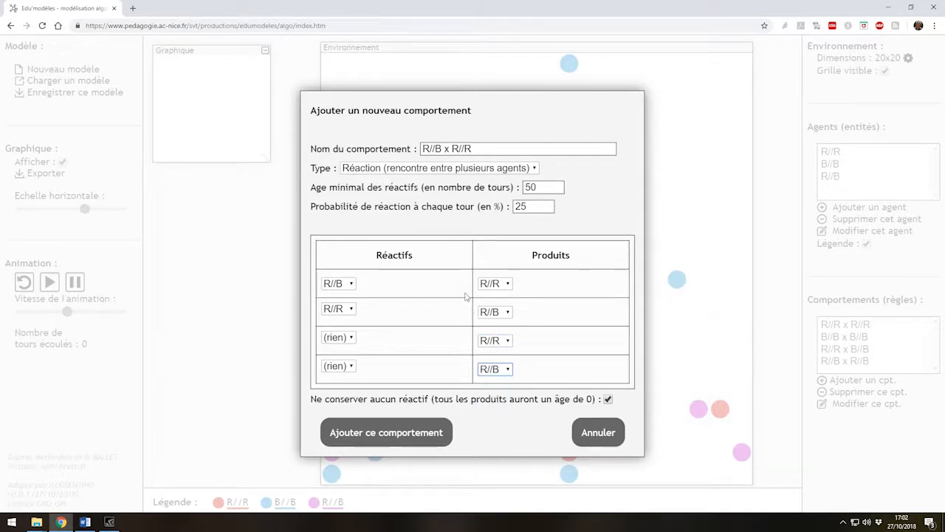
click(426, 433)
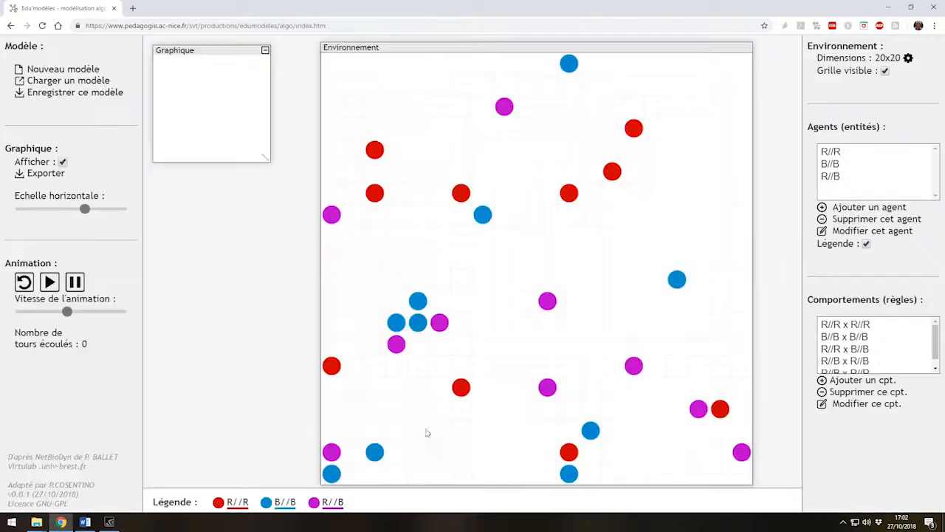
Step: Add an "R//B x B//B" behaviour: minimum age 50 turns, no reactant kept, reactants R//B and B//B, products B//B and R//B
scroll(902, 347, down, 1)
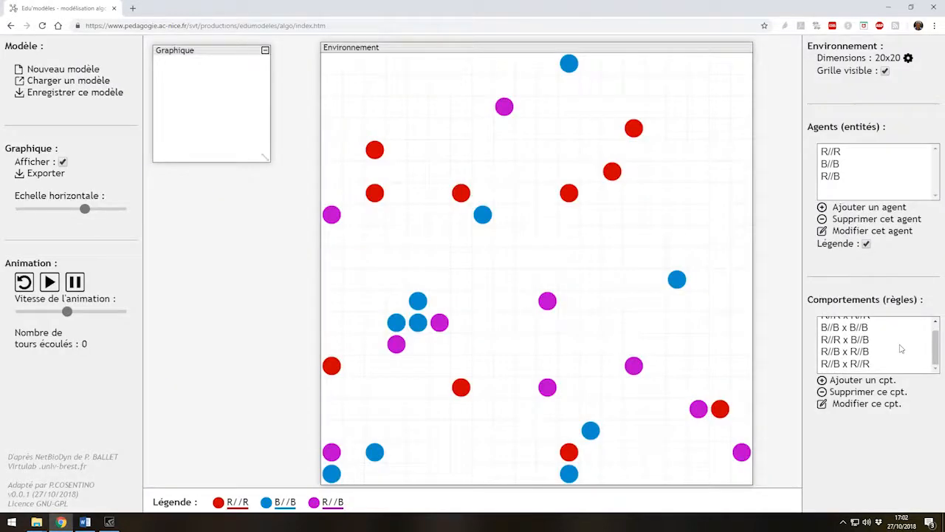
click(836, 382)
click(514, 150)
text(R//B x B//B)
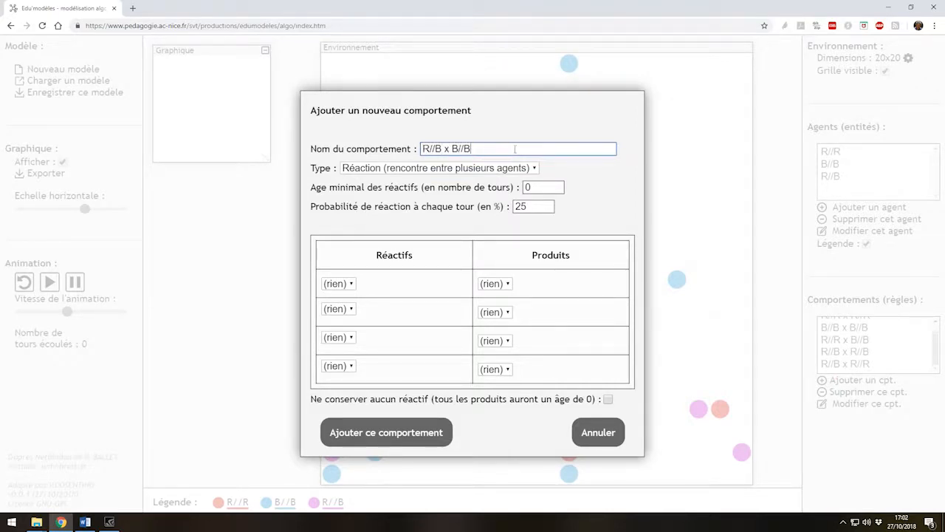
double_click(548, 188)
text(50)
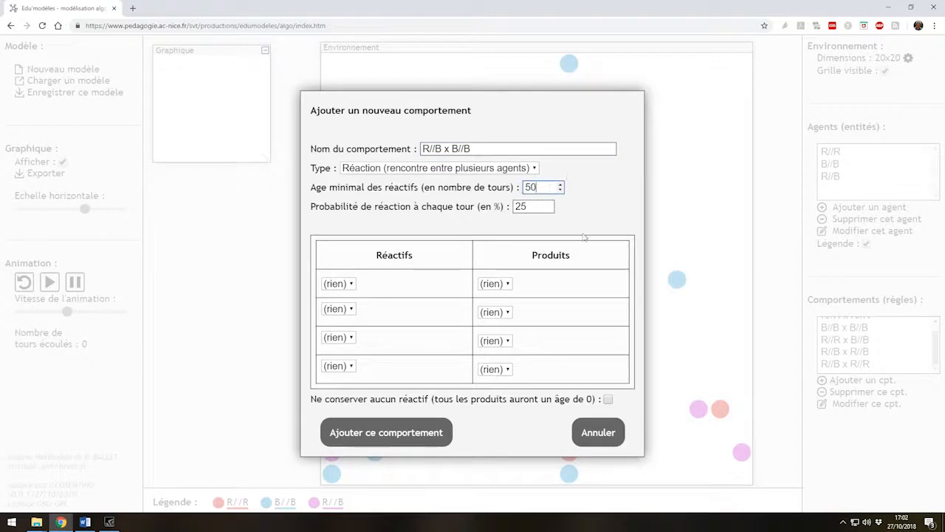
click(607, 399)
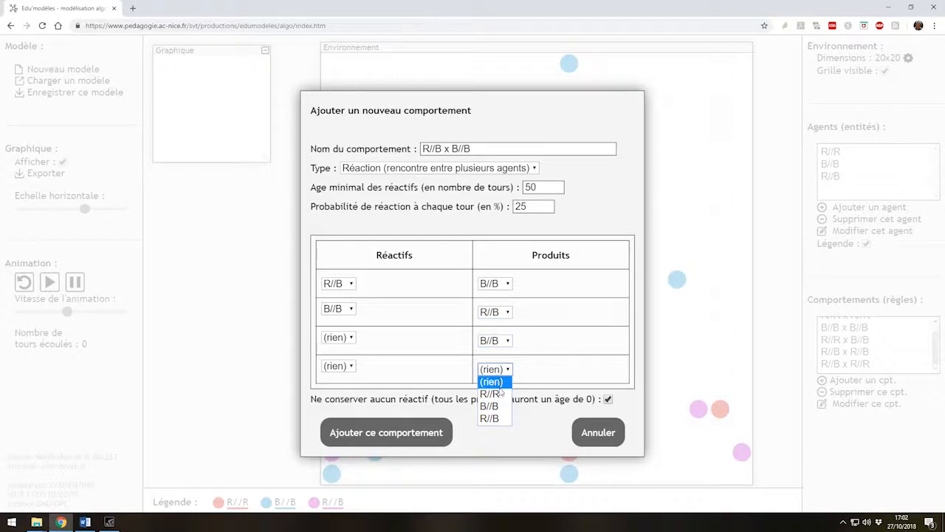
click(388, 434)
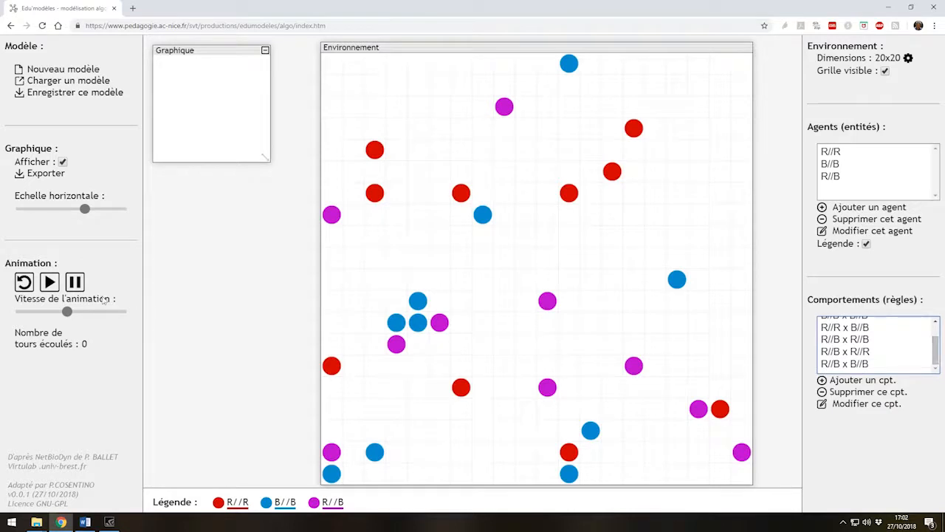
Step: Run the simulation at maximum animation speed until one genotype dominates, and reset the model to its initial state
click(49, 283)
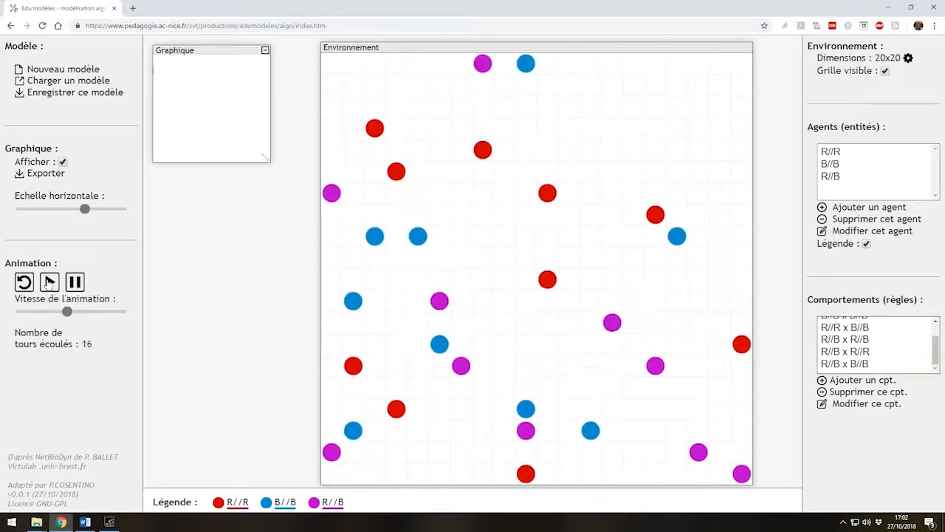
drag(68, 312, 169, 316)
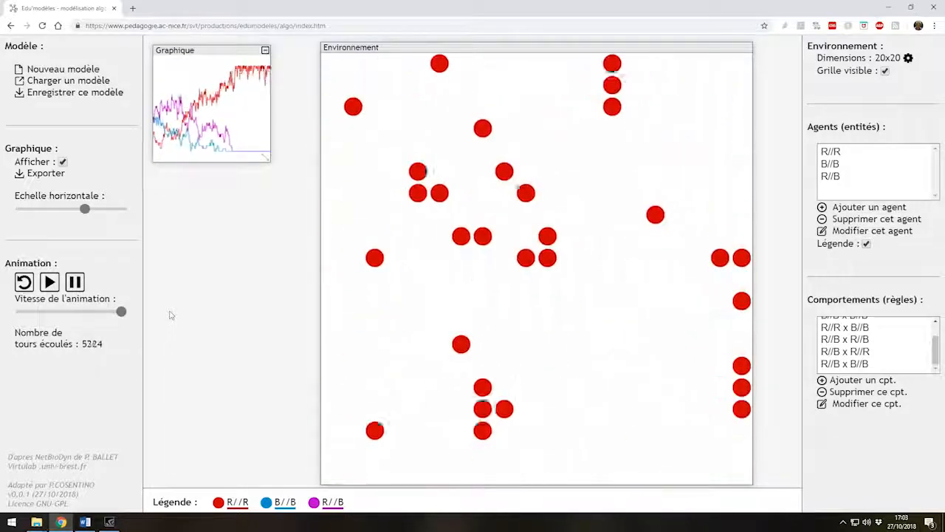
click(24, 282)
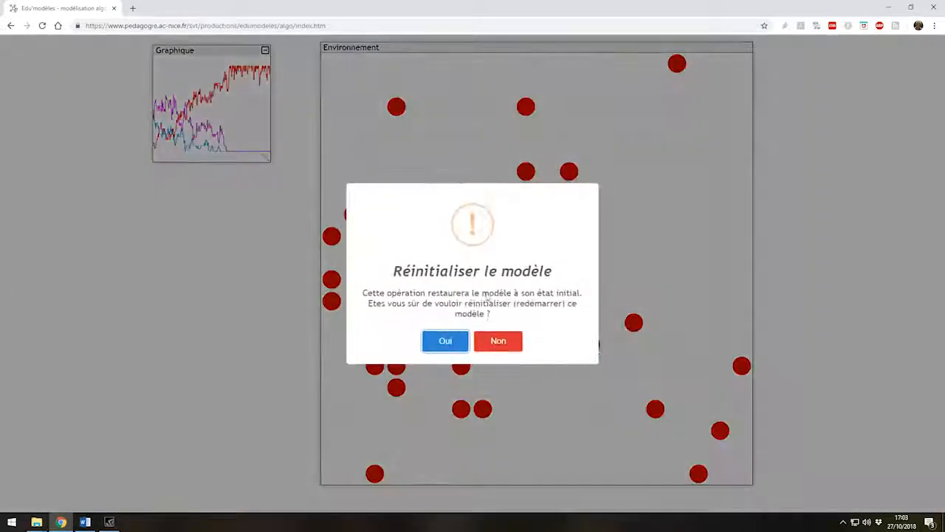
click(446, 341)
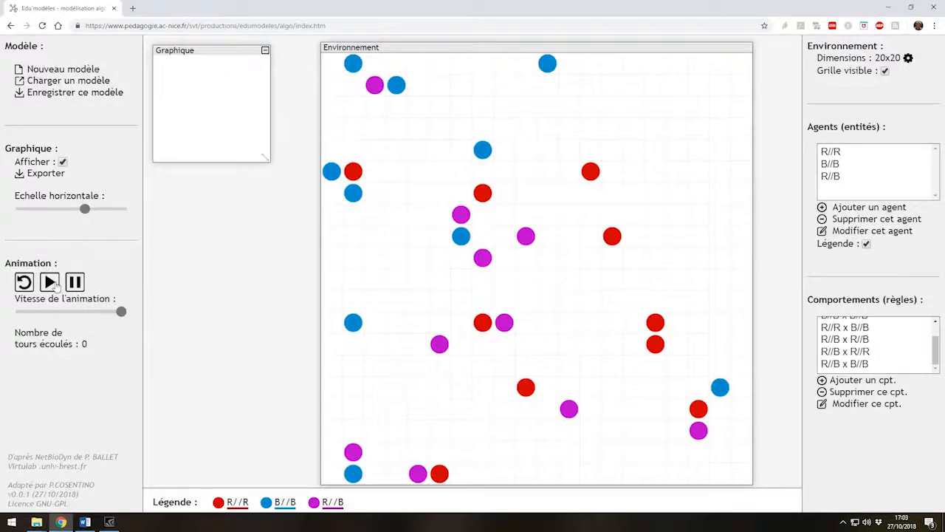